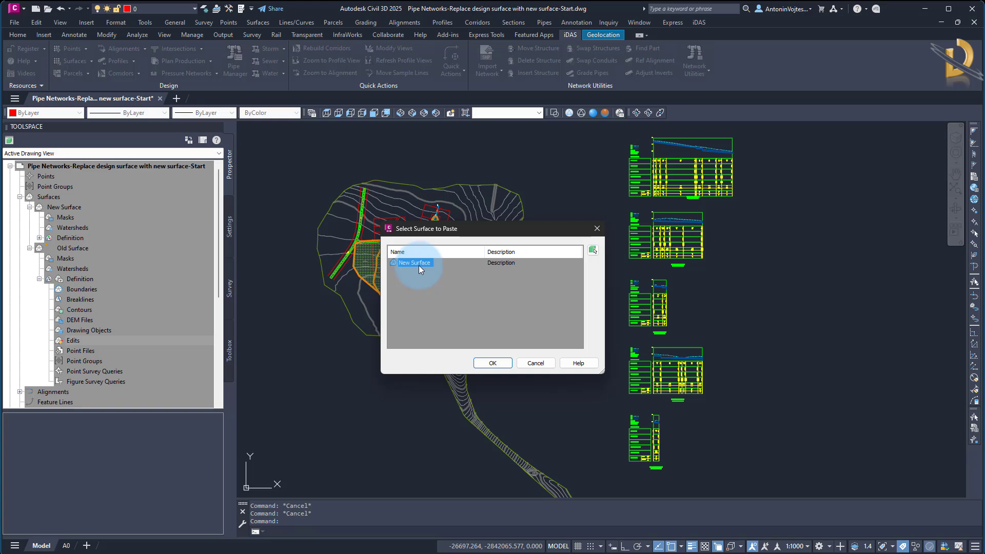
Cancel pasting New Surface and collapse the Old Surface entry in the surface tree.
click(537, 363)
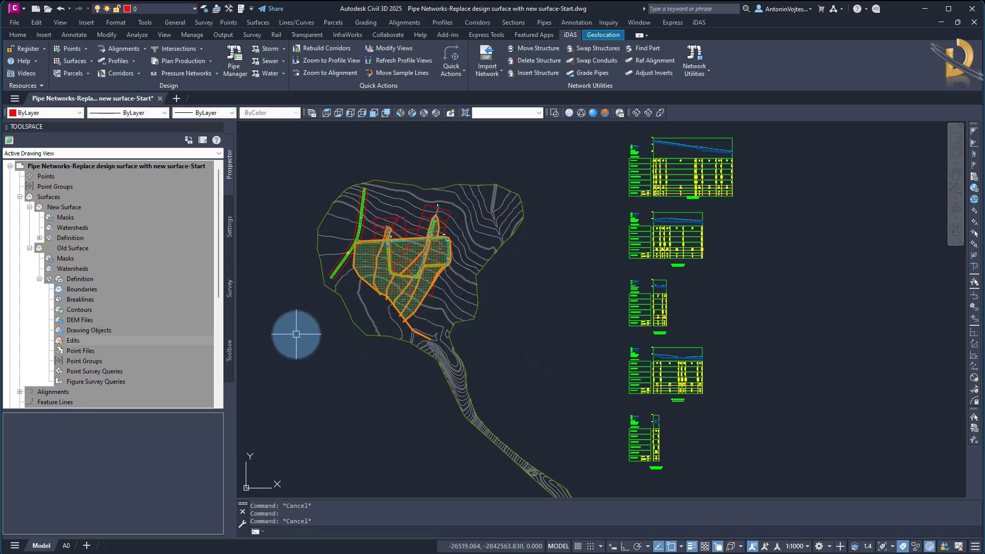
click(30, 248)
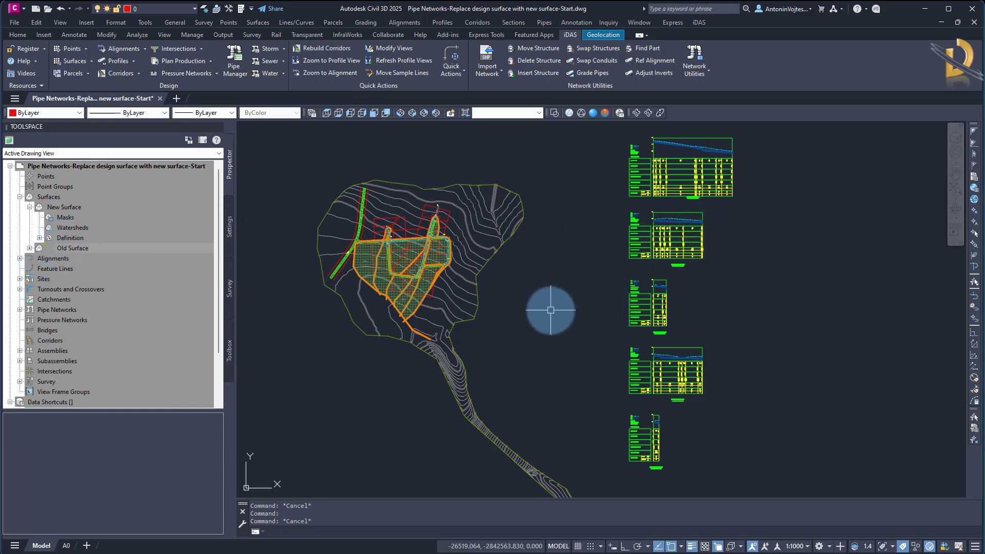
Select the ground profile in the Branch-1 long section together with all similar profiles in the other long sections.
mouse_move(565, 318)
middle_down()
mouse_move(550, 341)
mouse_move(380, 317)
middle_up()
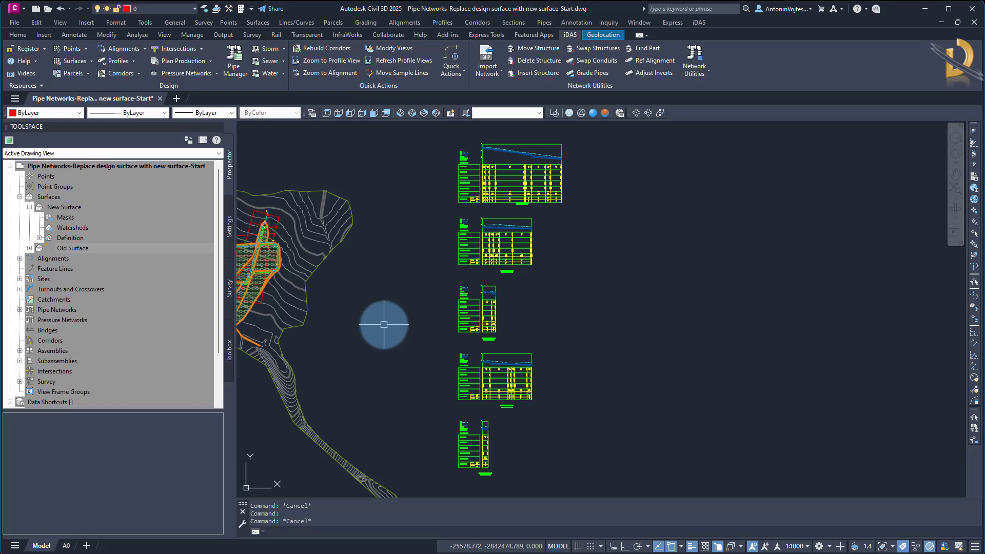
scroll(515, 143, up, 8)
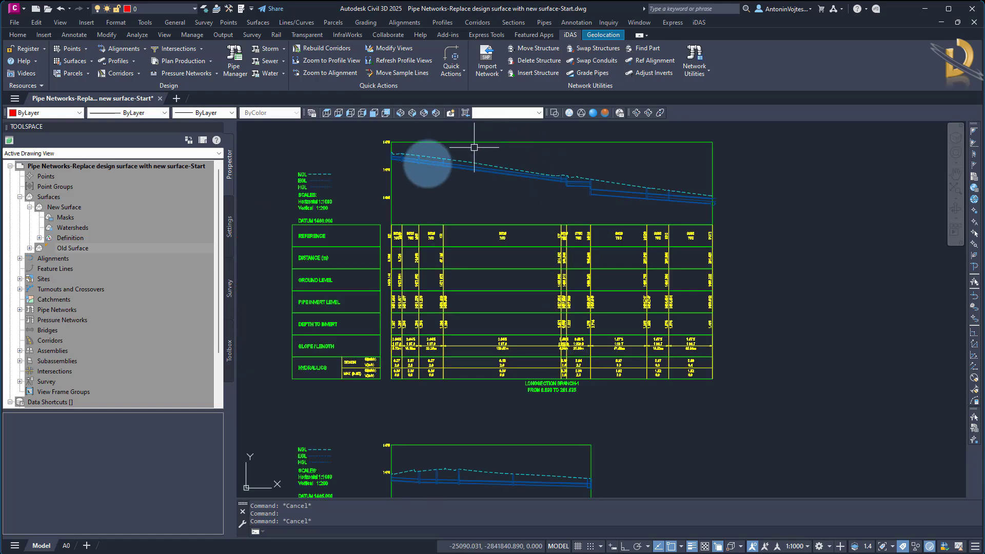
scroll(433, 158, up, 4)
click(434, 159)
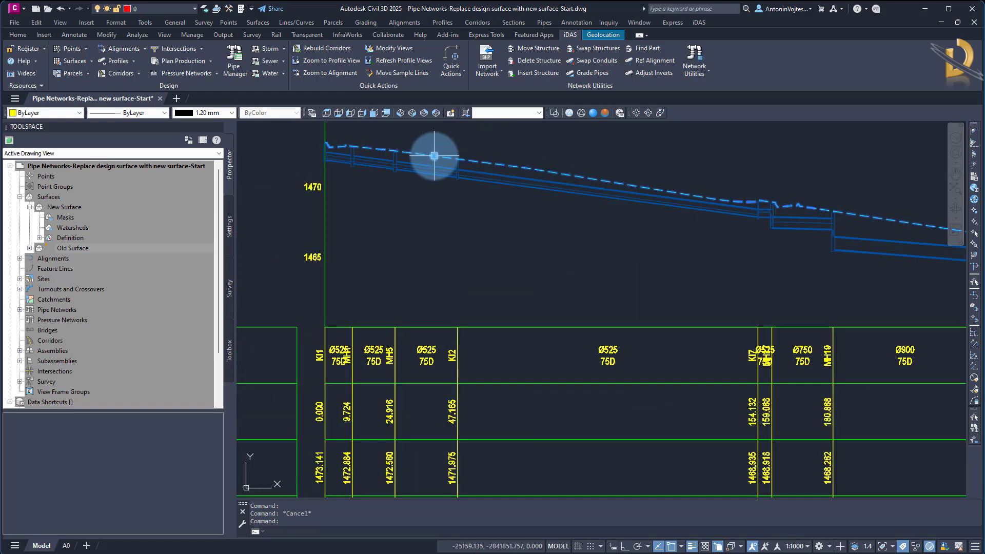
scroll(405, 233, down, 12)
right_click(410, 174)
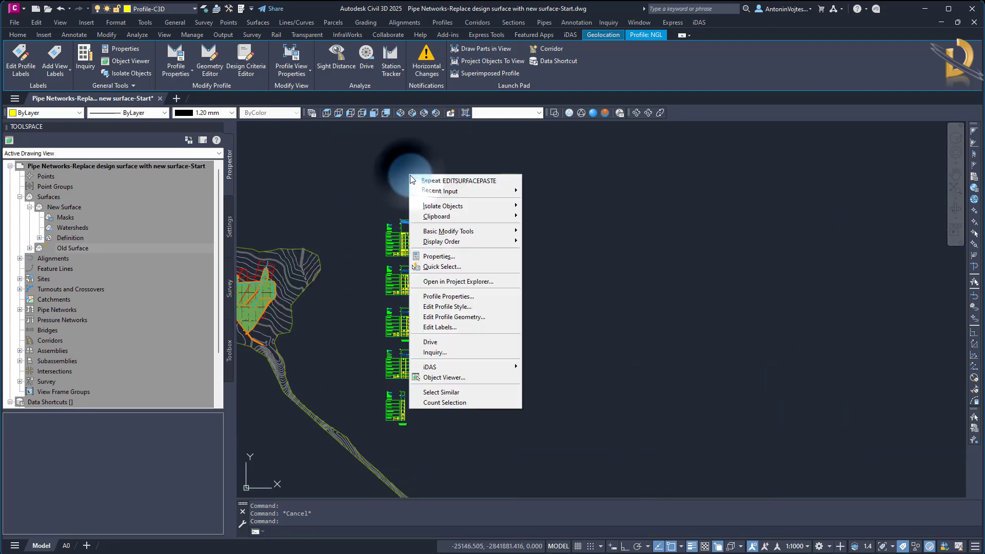
click(442, 392)
Set the style of the selected ground profiles to Datum Surface and clear the selection.
key(ctrl+1)
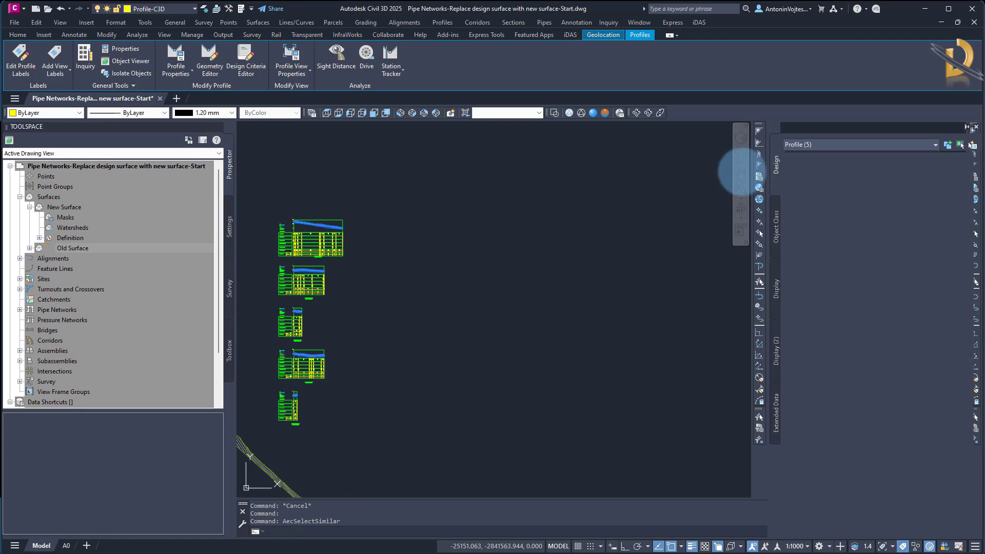
click(904, 174)
click(904, 174)
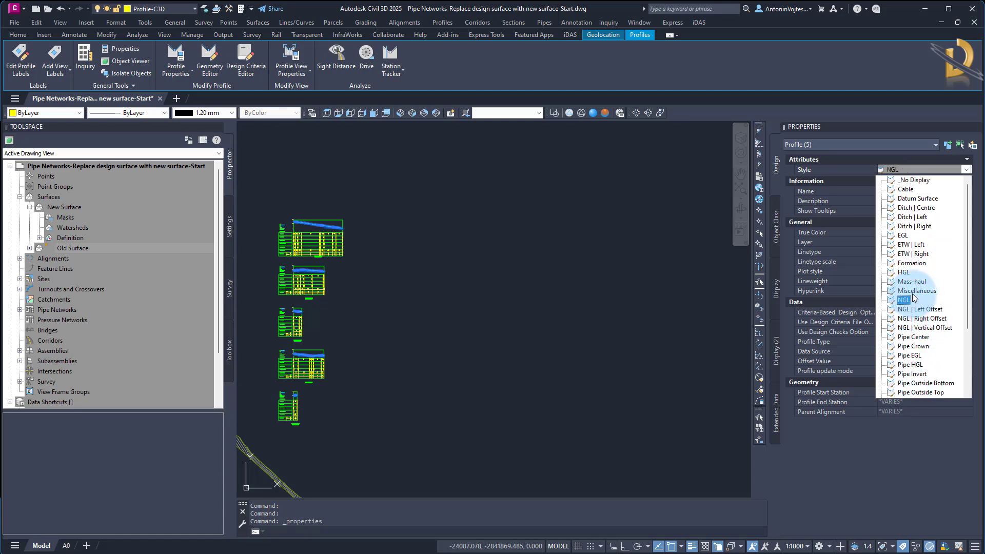
click(916, 199)
click(971, 127)
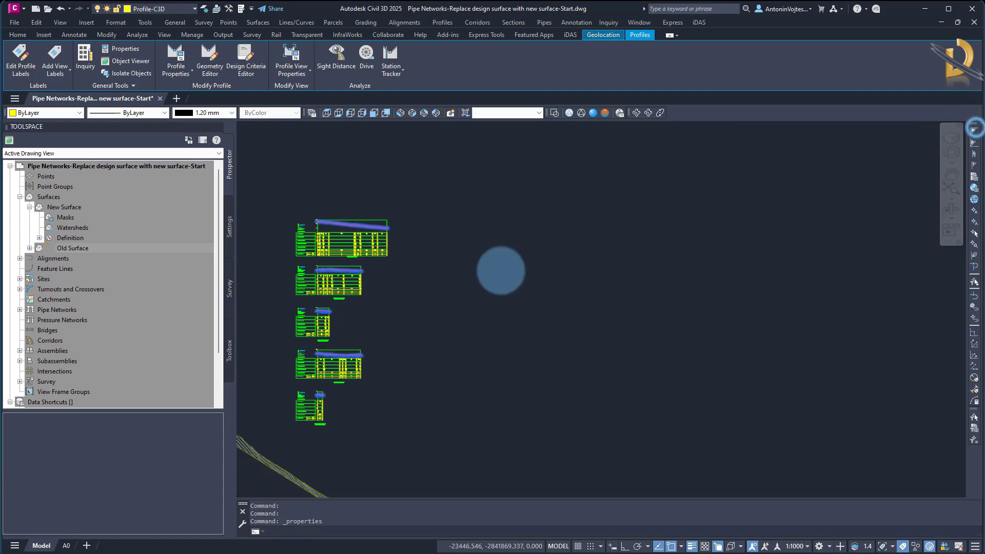
scroll(398, 219, up, 10)
scroll(536, 247, up, 2)
key(Escape)
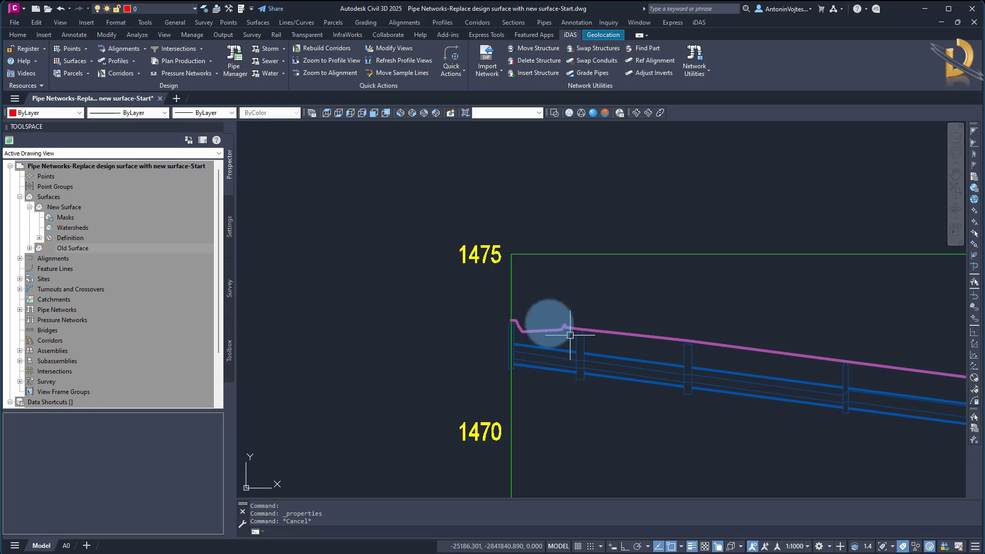
Run the iDAS Add Surface profile command with New Surface, choosing all five long section profile views.
middle_drag(544, 303, 523, 180)
scroll(564, 260, down, 15)
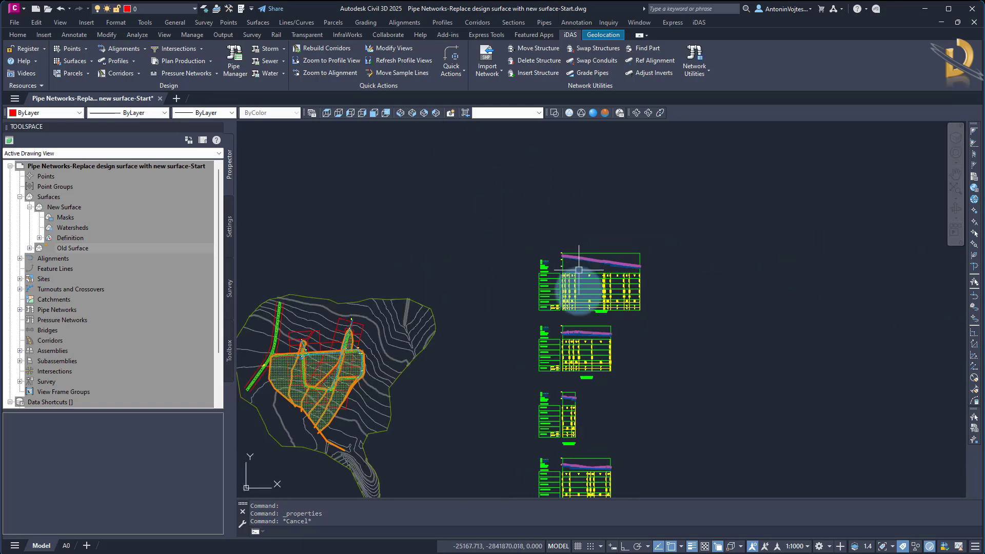
scroll(521, 351, up, 2)
middle_drag(528, 348, 473, 290)
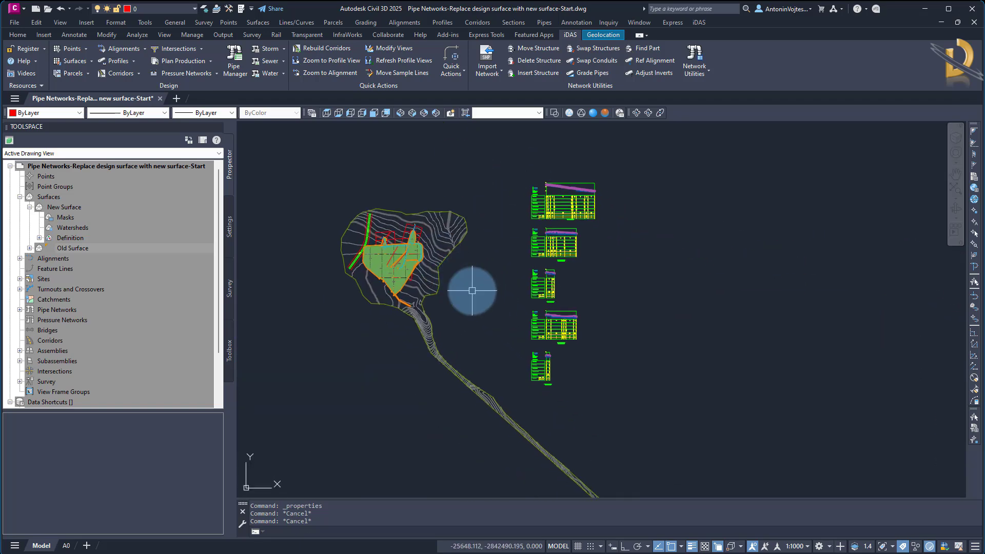
click(137, 63)
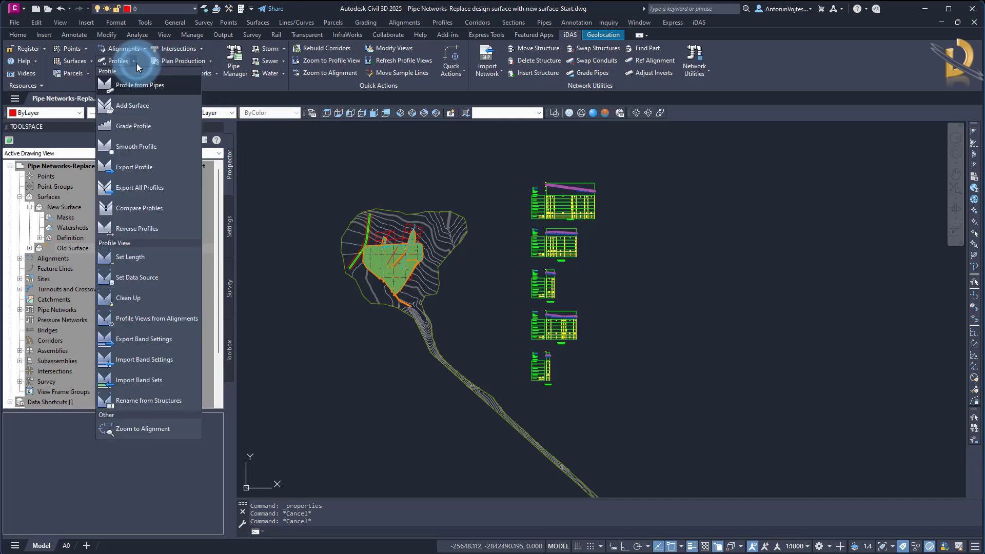
click(127, 106)
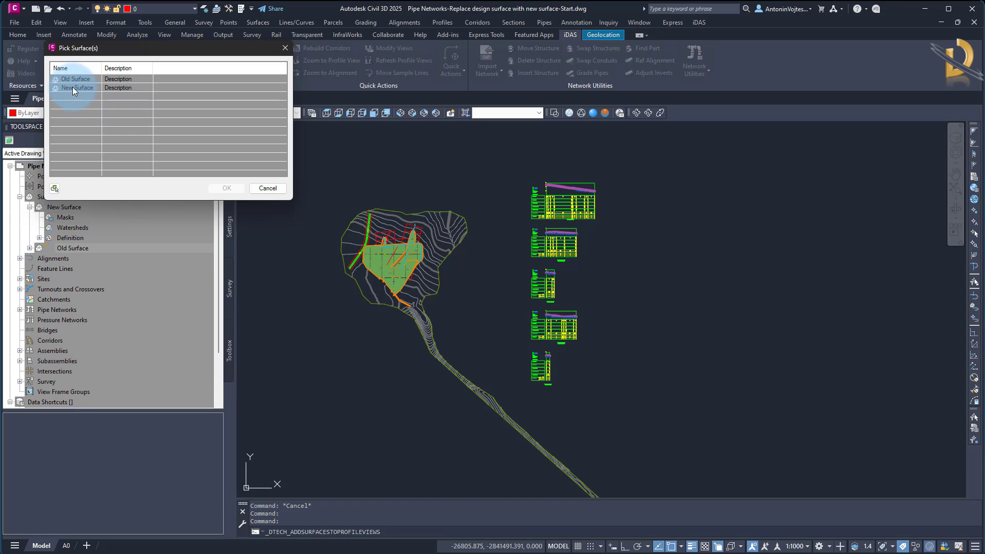
click(72, 87)
click(225, 188)
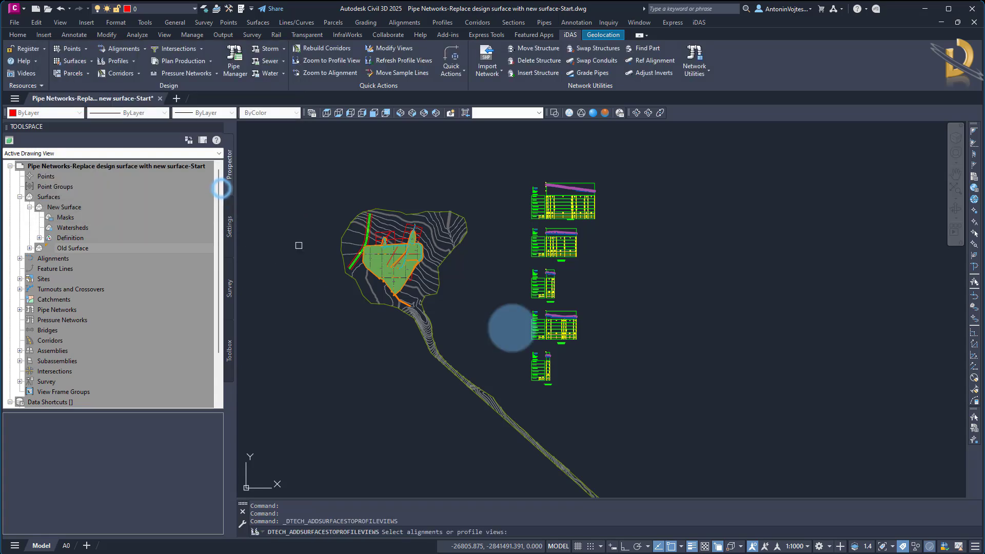
click(655, 400)
click(522, 173)
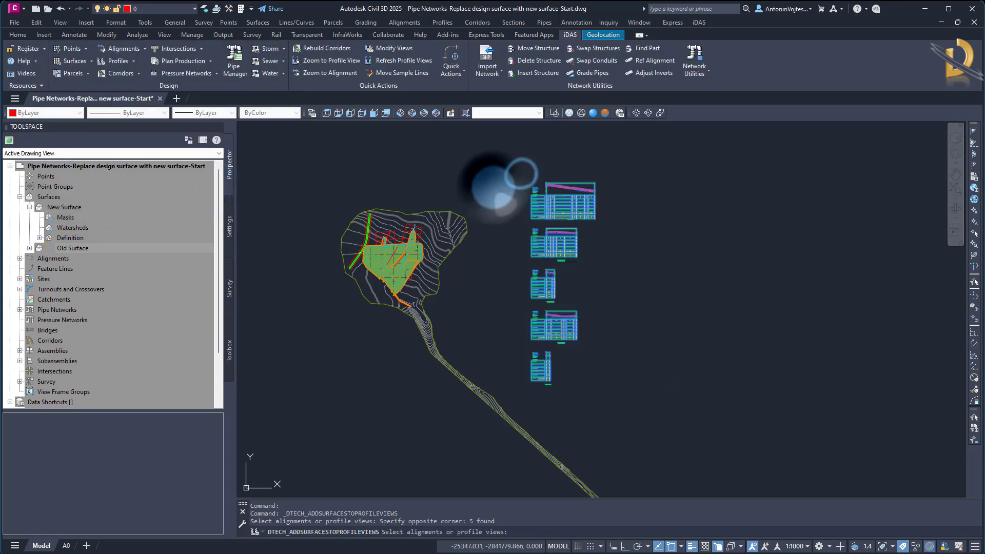
key(Return)
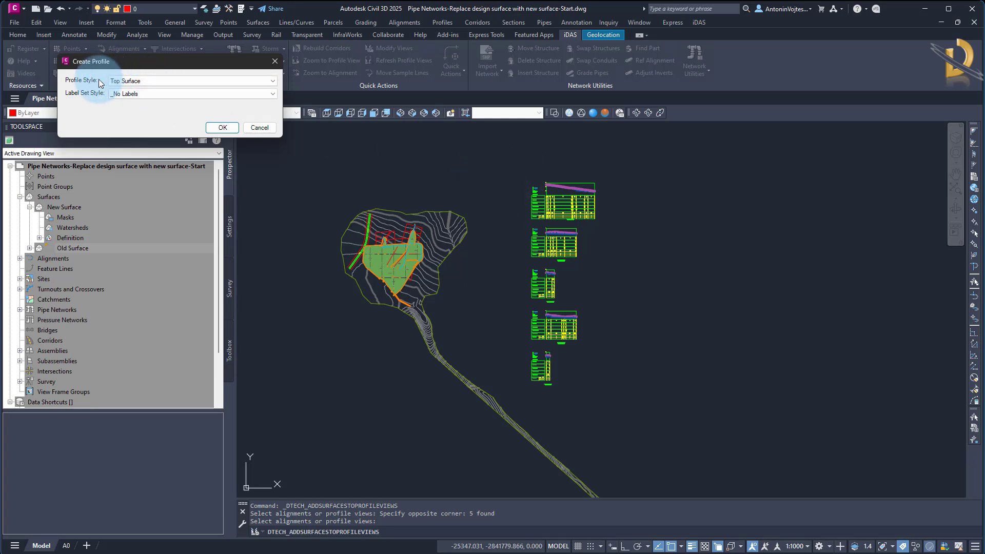
Create the surface profiles with the NGL profile style and replace the existing profile references with them.
click(134, 81)
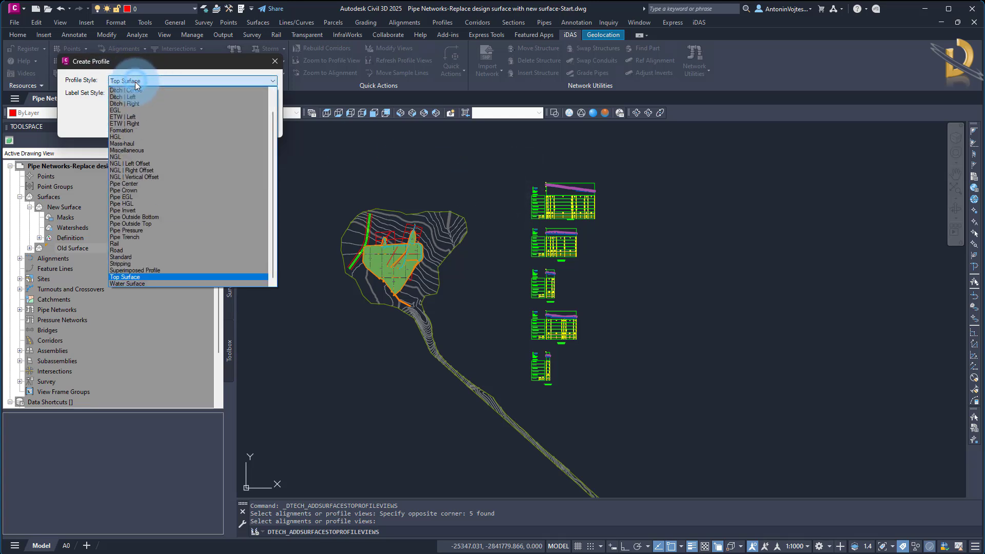
click(122, 156)
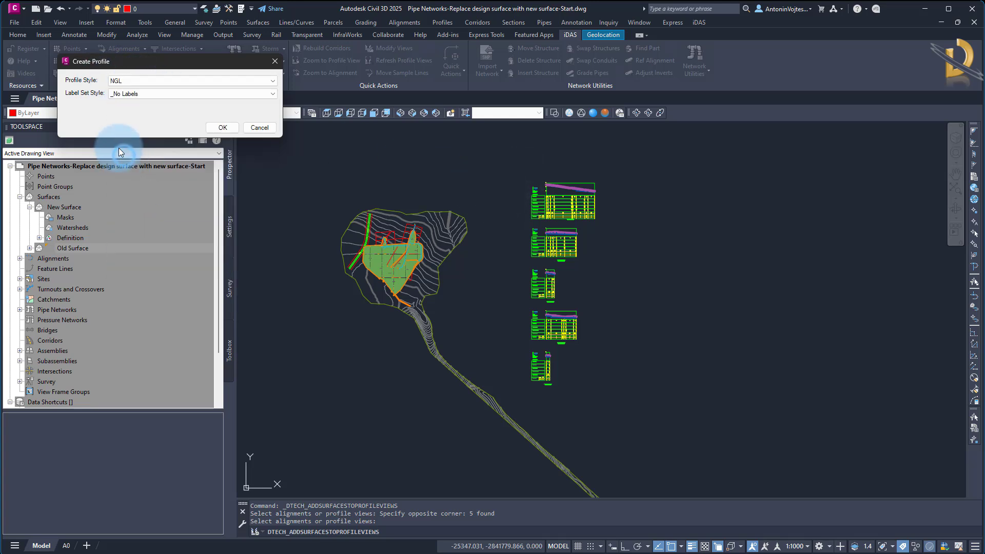
click(221, 127)
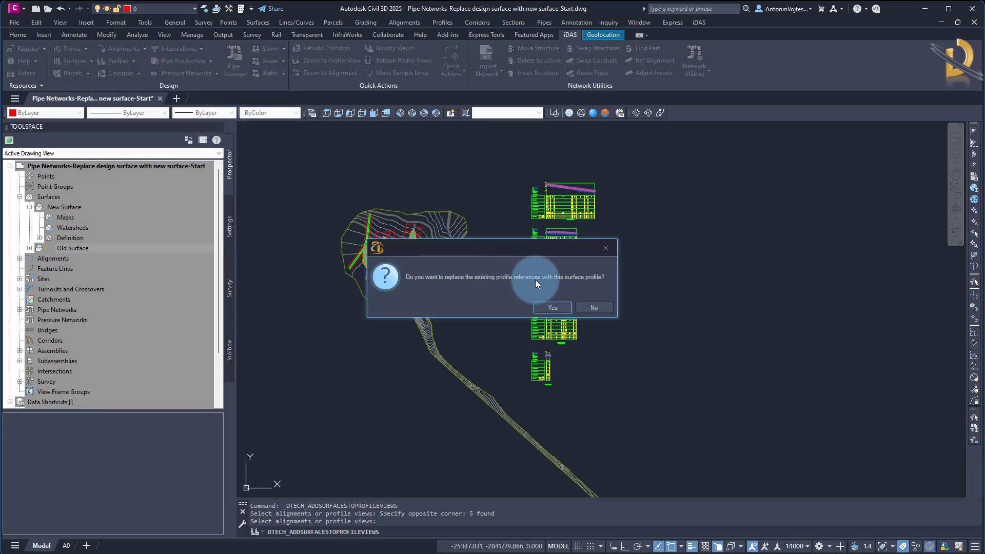
click(545, 307)
Compare the New Surface profile with the old surface profile and pipes in the first long section.
scroll(570, 187, up, 10)
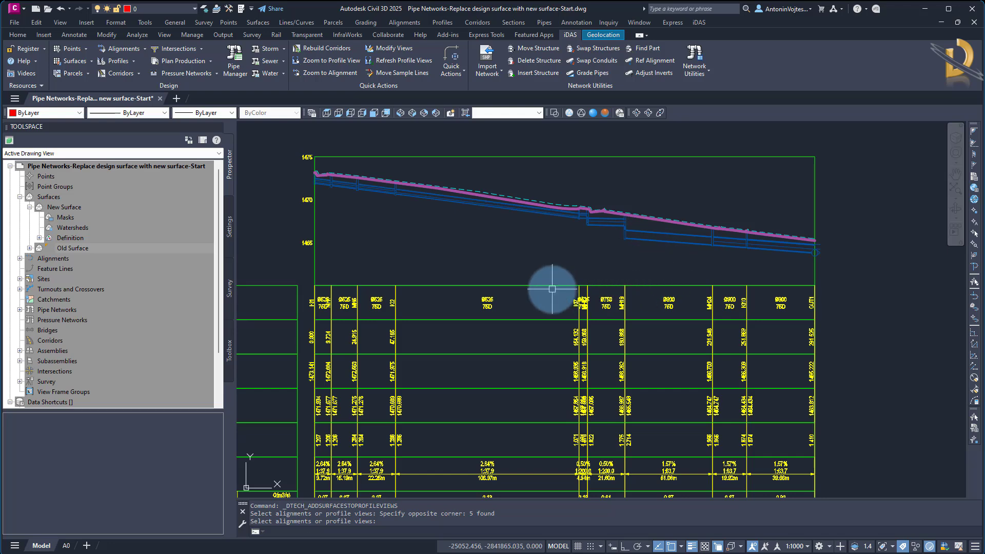
scroll(315, 173, up, 5)
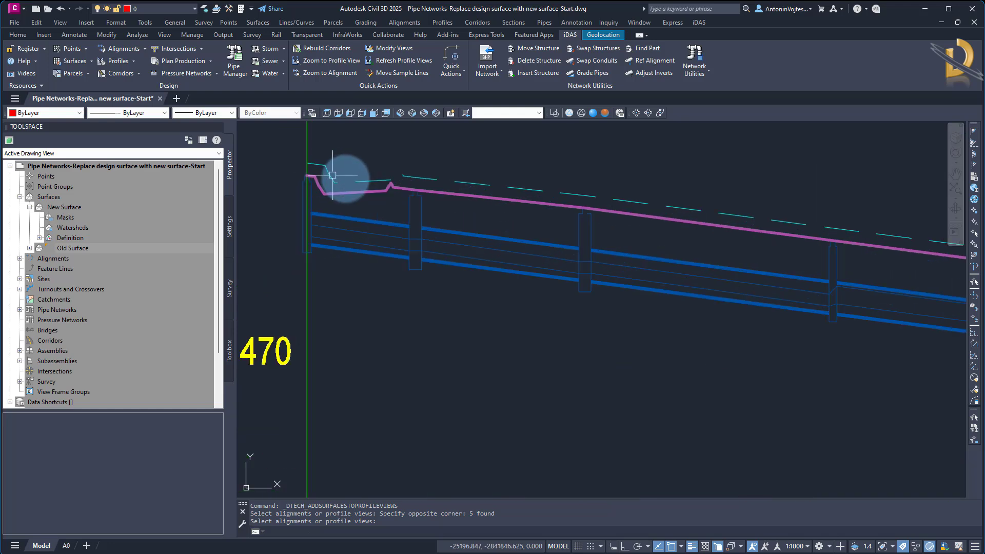
scroll(439, 191, down, 3)
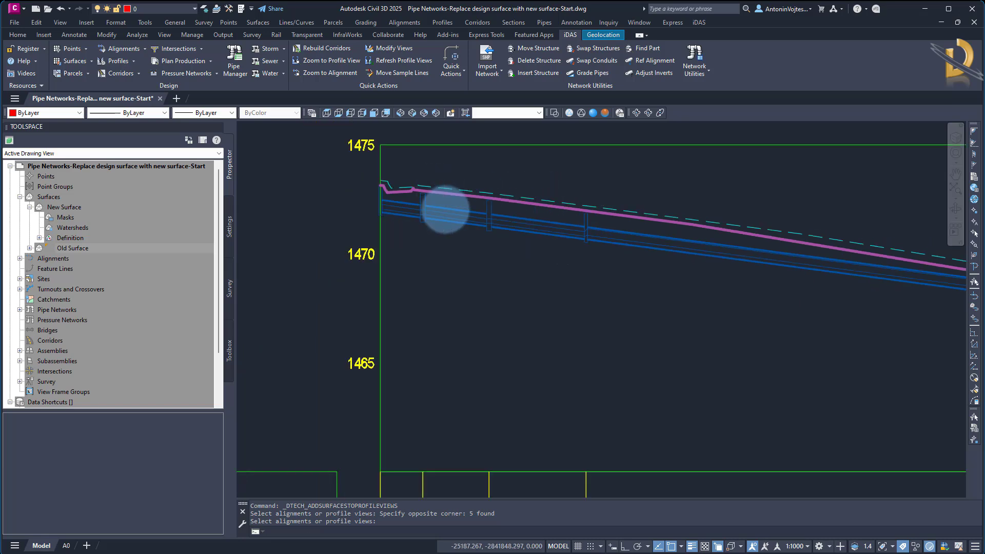
scroll(442, 198, down, 3)
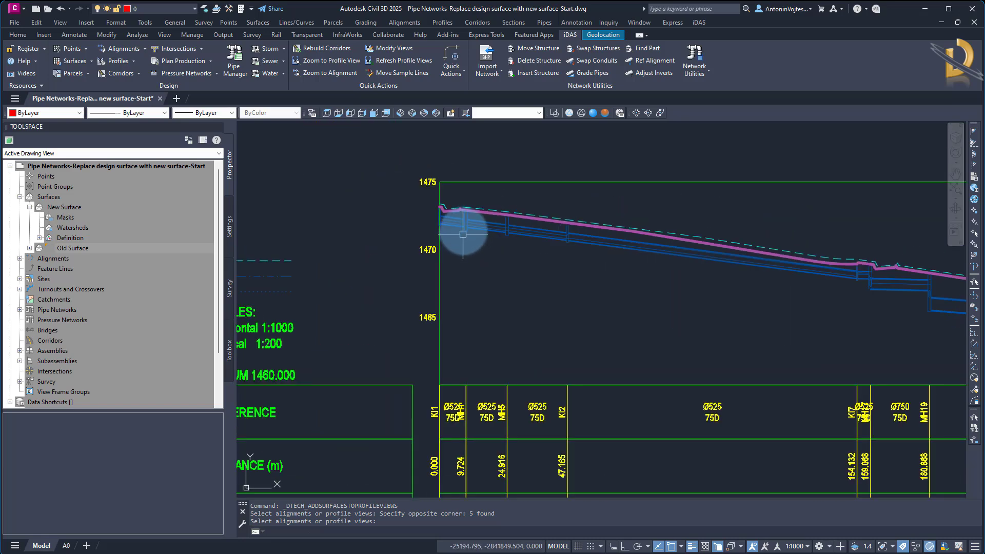
scroll(513, 229, down, 4)
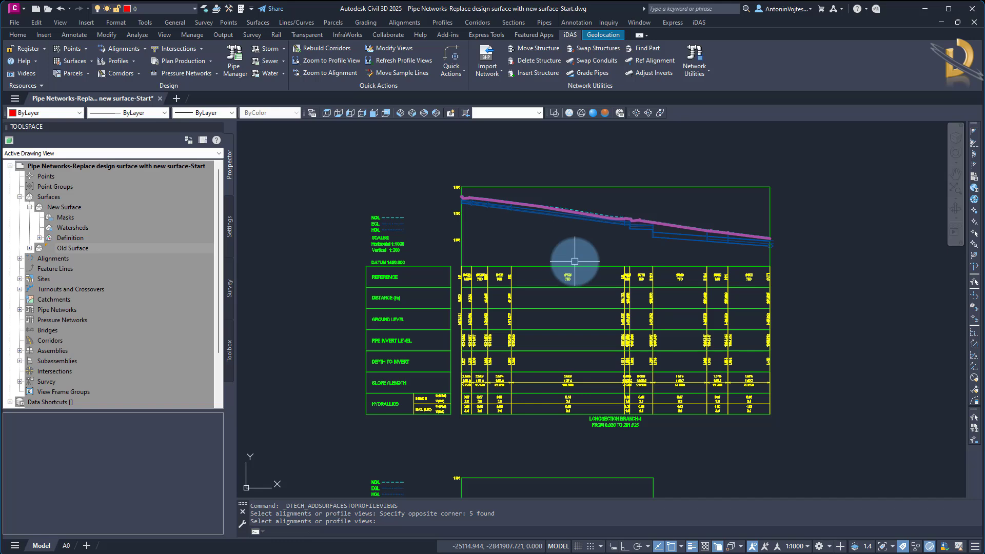
scroll(575, 261, down, 6)
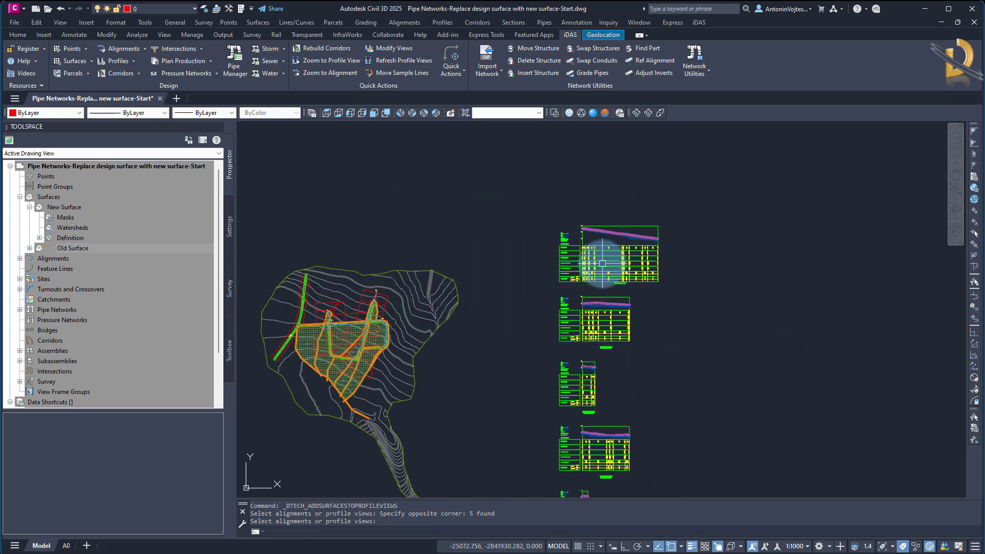
Check the reference surface in the properties of the pipe between MH5 and KI2, closing them without changes.
scroll(599, 226, up, 8)
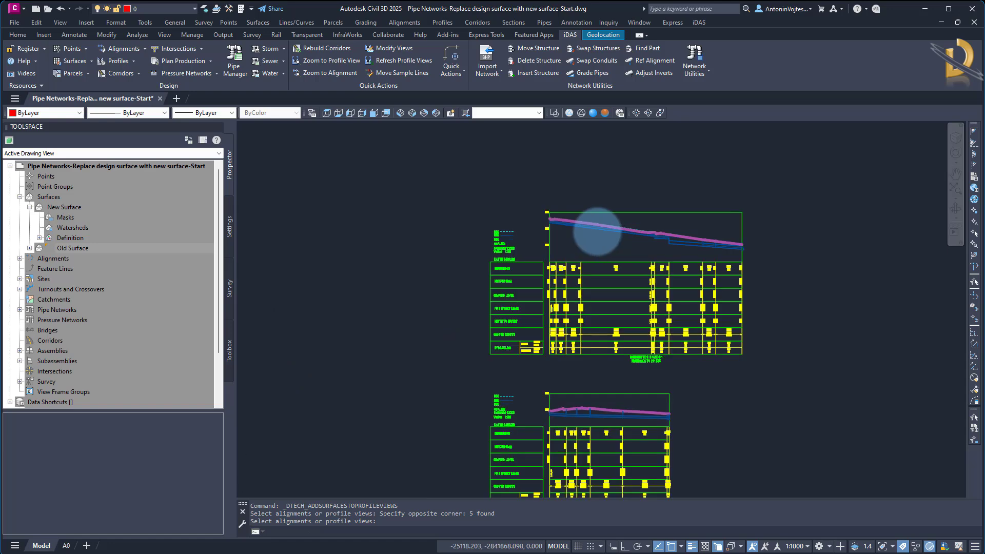
scroll(536, 210, up, 4)
click(488, 213)
right_click(513, 297)
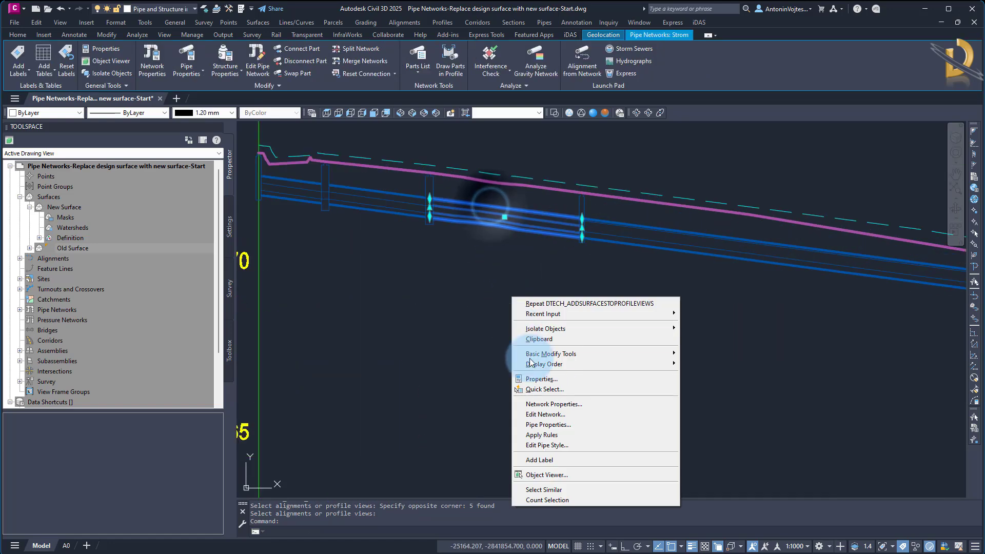
click(547, 425)
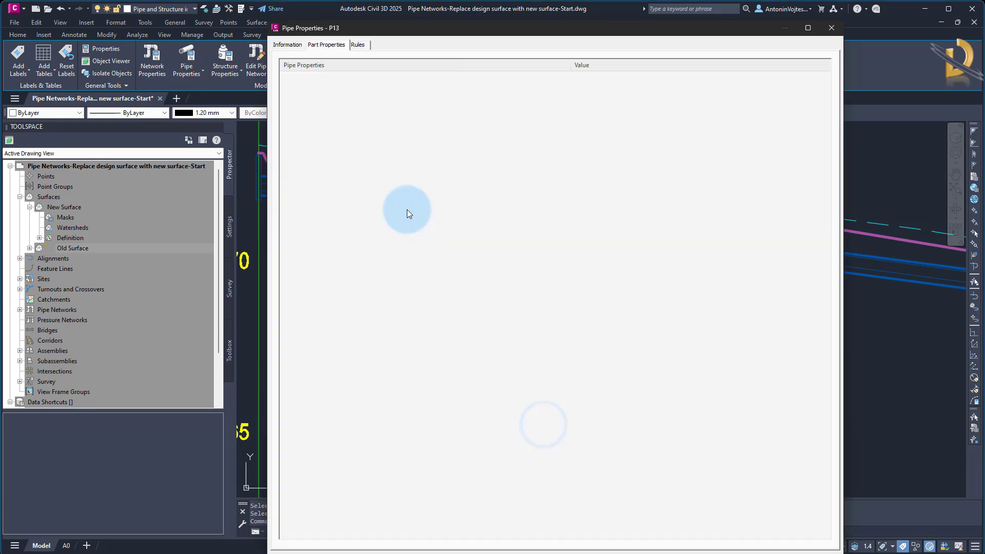
click(334, 108)
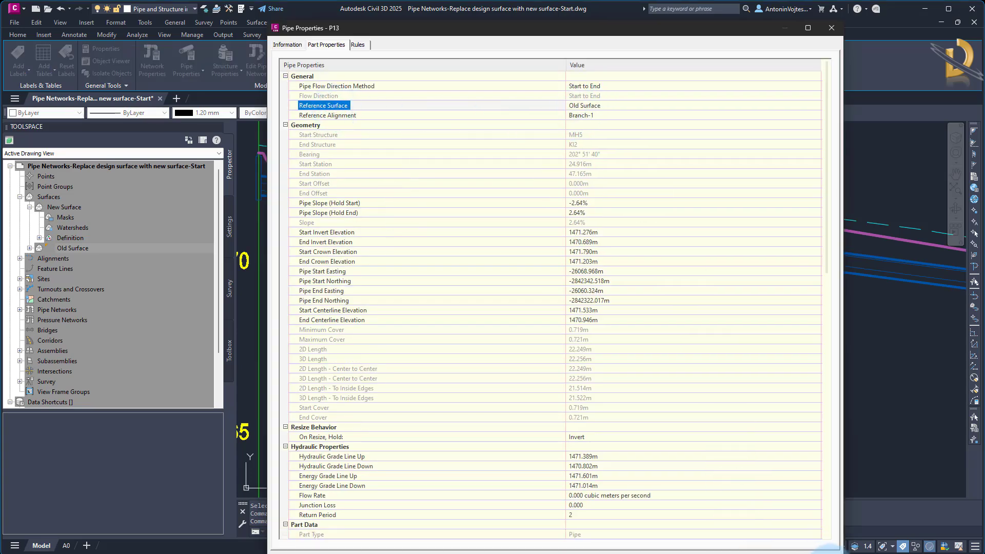
drag(840, 551, 821, 486)
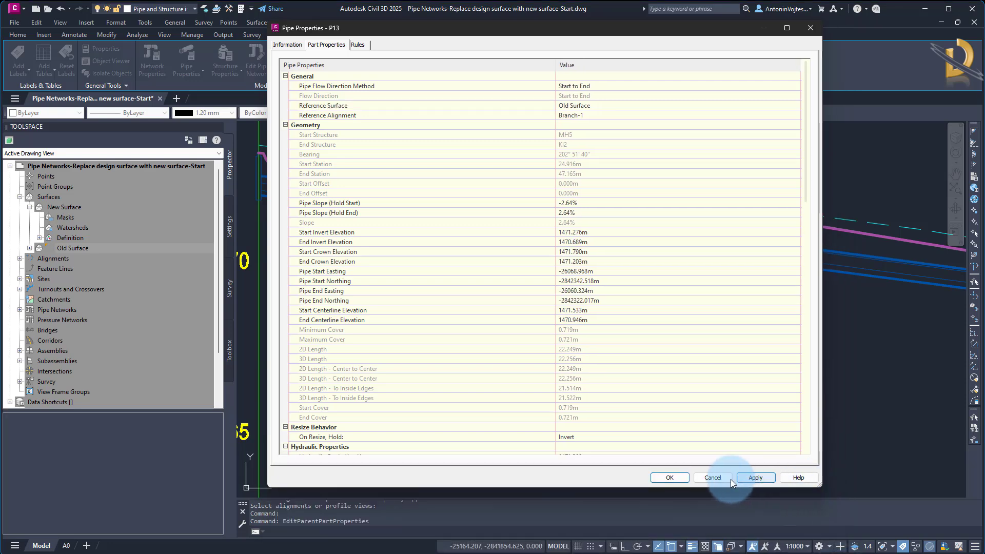
click(713, 477)
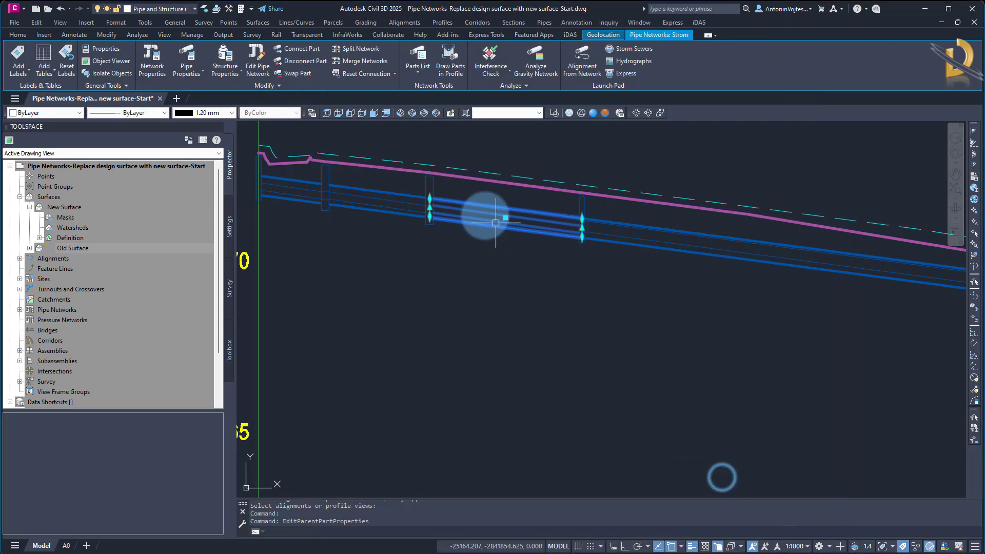
Open the structure properties of manhole MH5 to check its reference surface.
right_click(433, 187)
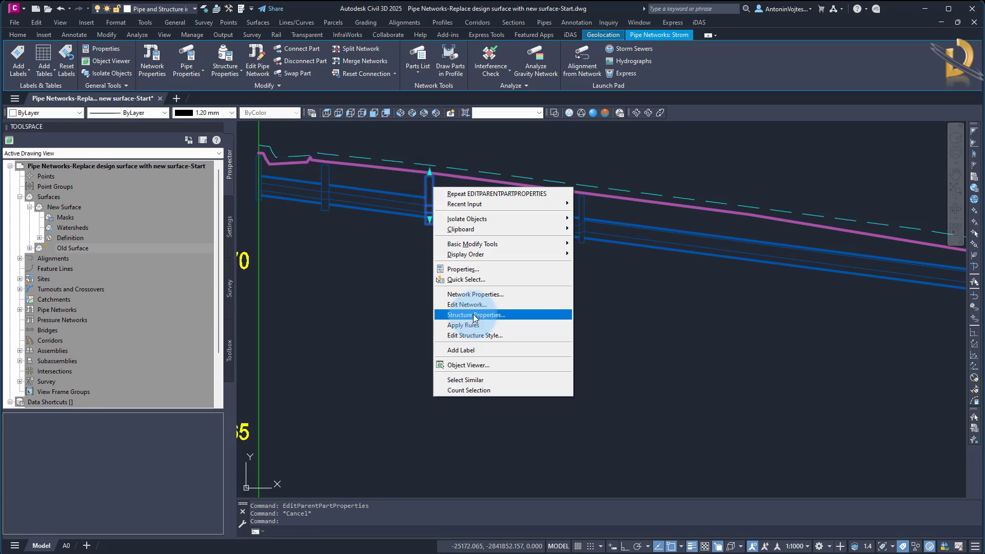
click(473, 314)
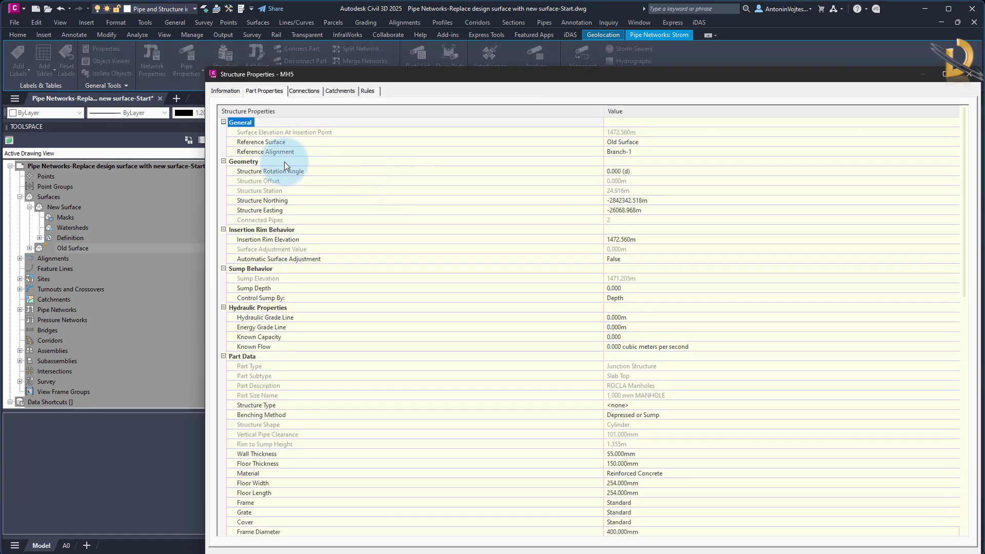
drag(319, 76, 296, 24)
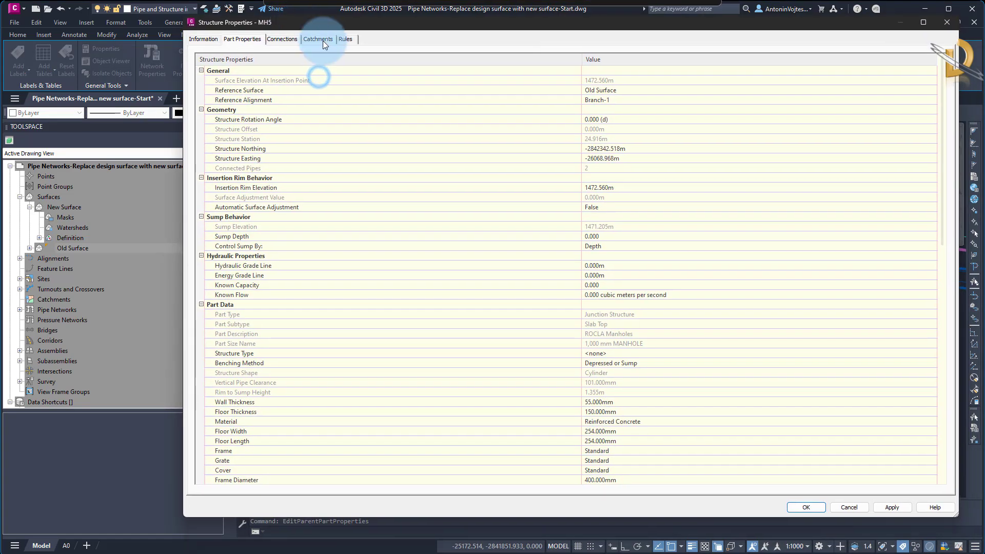
Close the structure properties of manhole MH5 without changes and deselect the manhole.
click(851, 507)
key(Escape)
scroll(585, 270, down, 5)
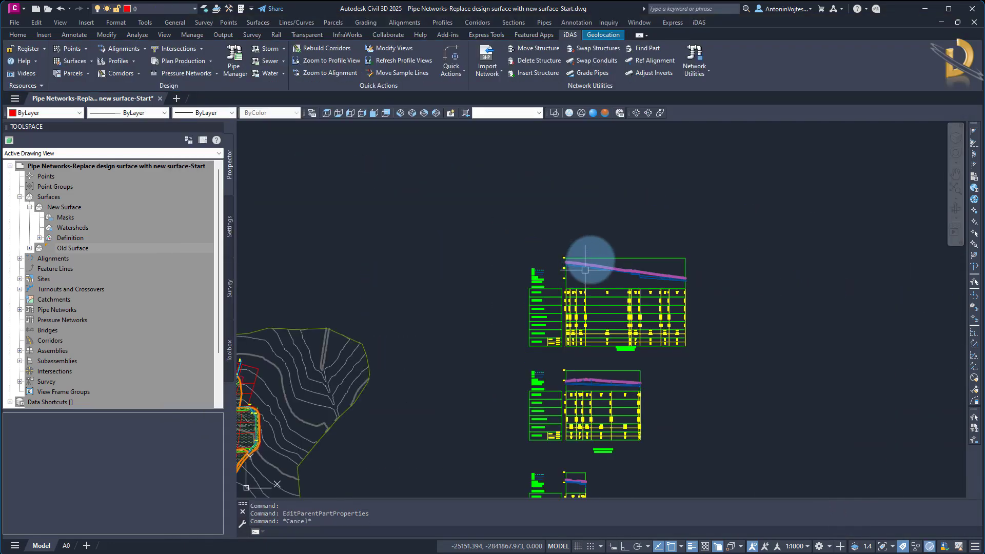
Set the reference surface of the Strom pipe network to New Surface.
click(705, 67)
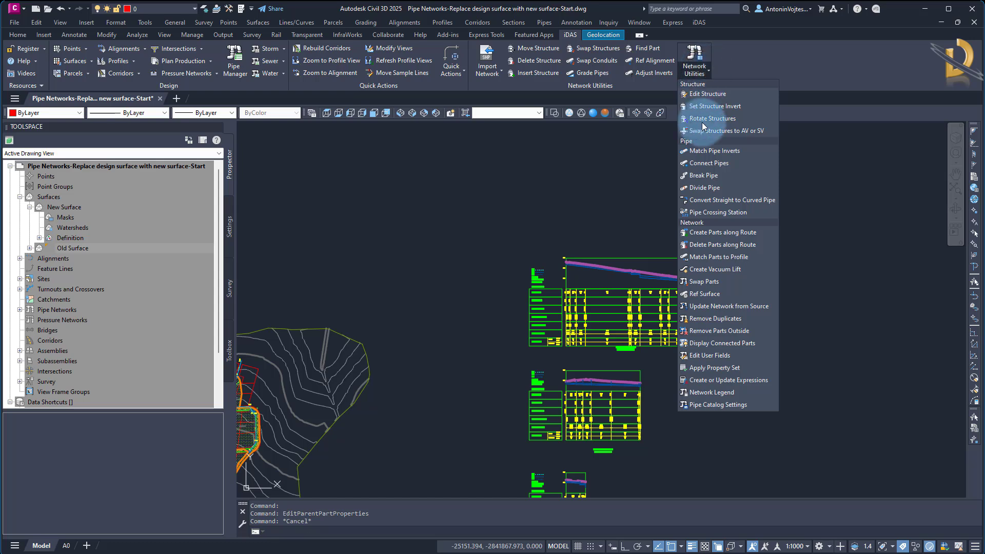
click(709, 299)
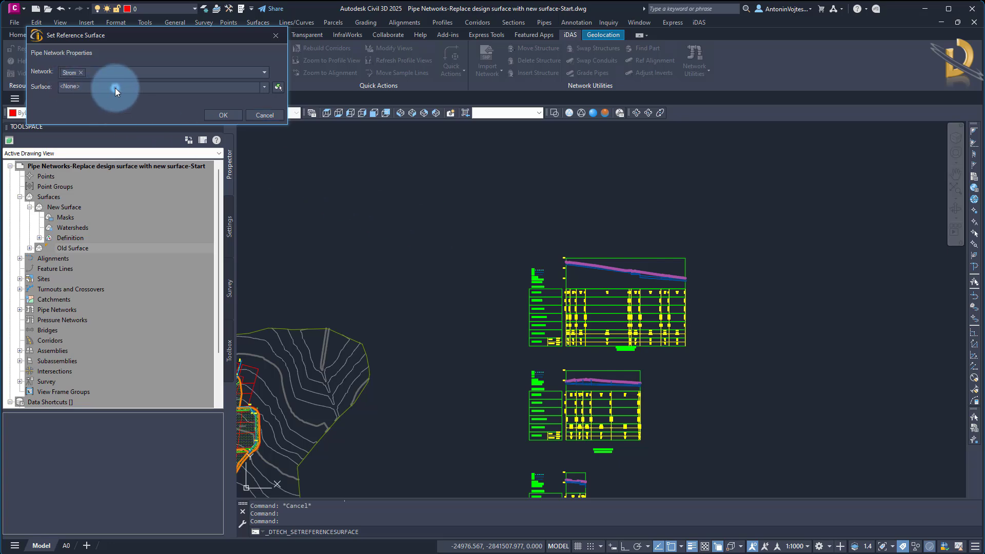
click(115, 87)
click(75, 111)
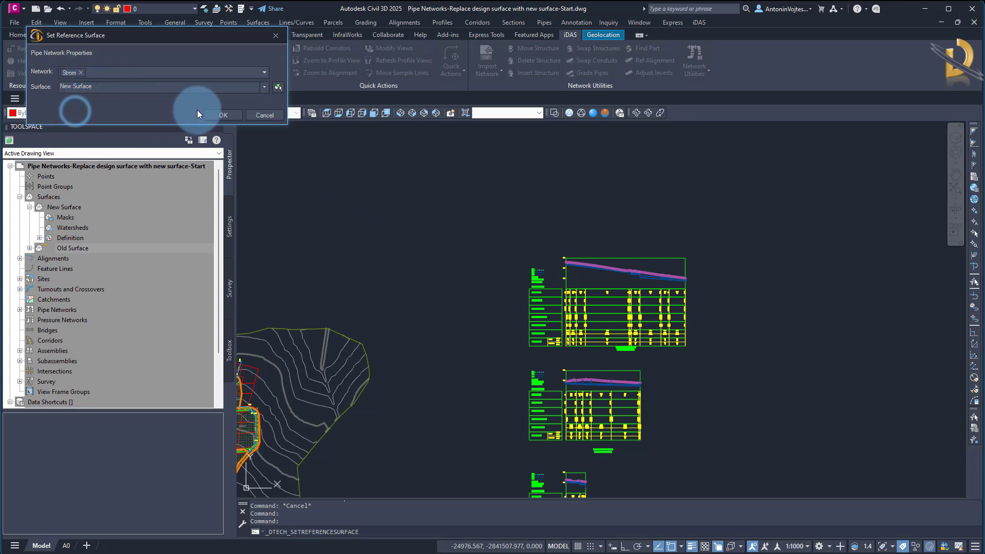
click(223, 112)
Check the reference surface in the properties of the pipe between KI2 and KI7, closing them without changes.
scroll(584, 215, down, 3)
scroll(589, 215, down, 2)
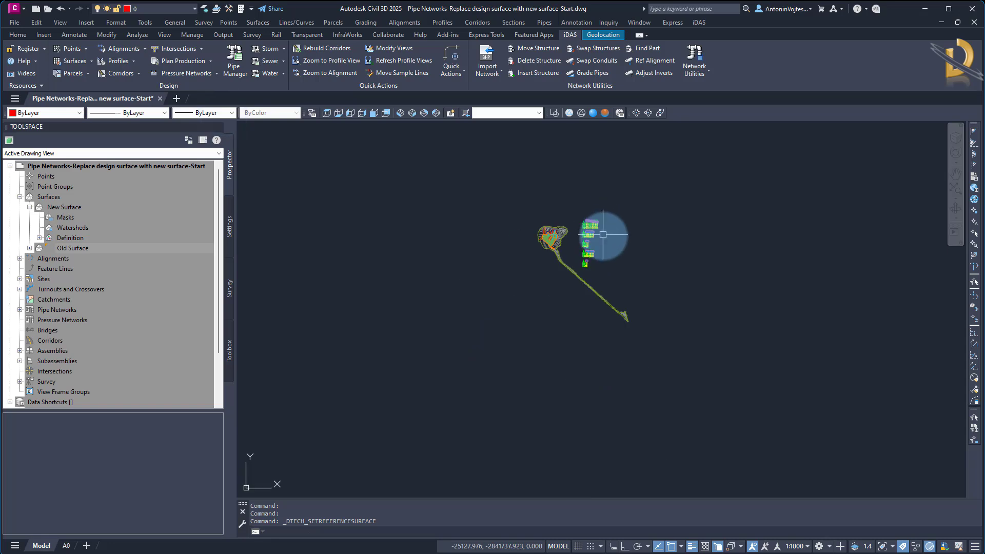
scroll(601, 227, up, 8)
scroll(444, 214, up, 2)
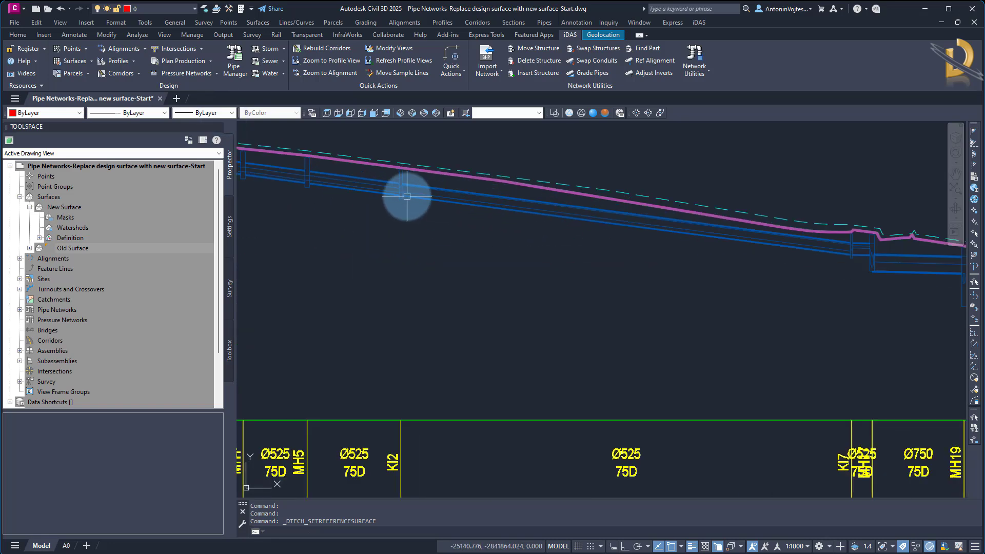
click(417, 187)
right_click(418, 186)
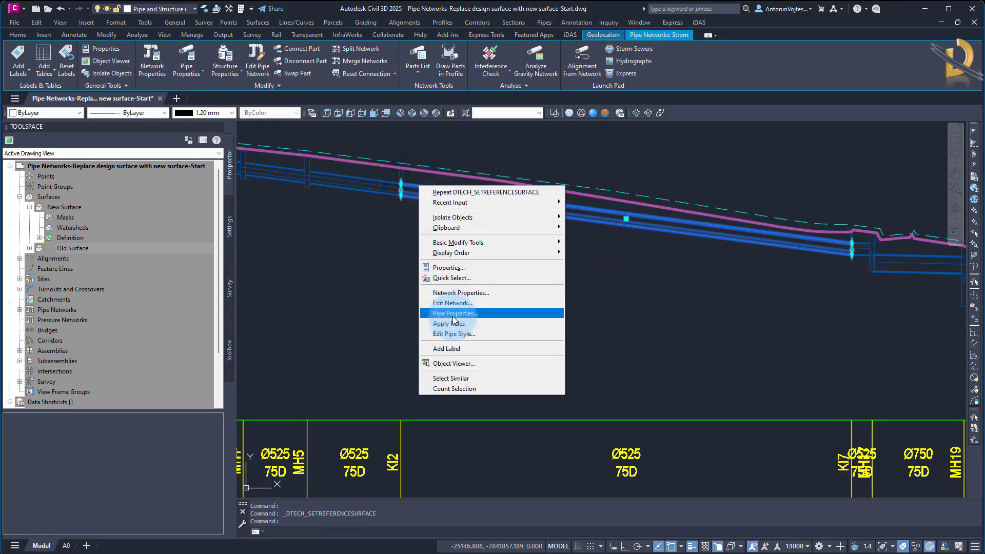
click(452, 314)
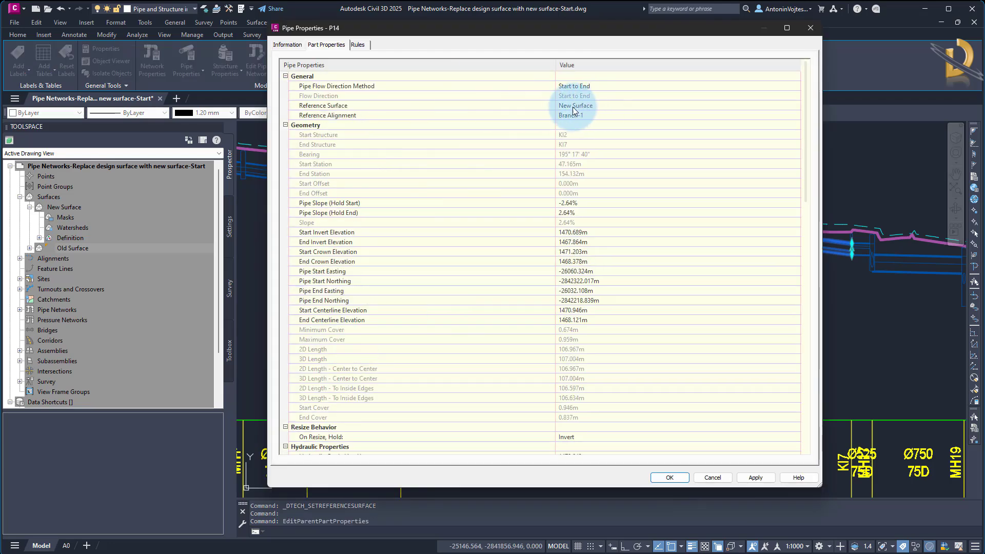
click(719, 477)
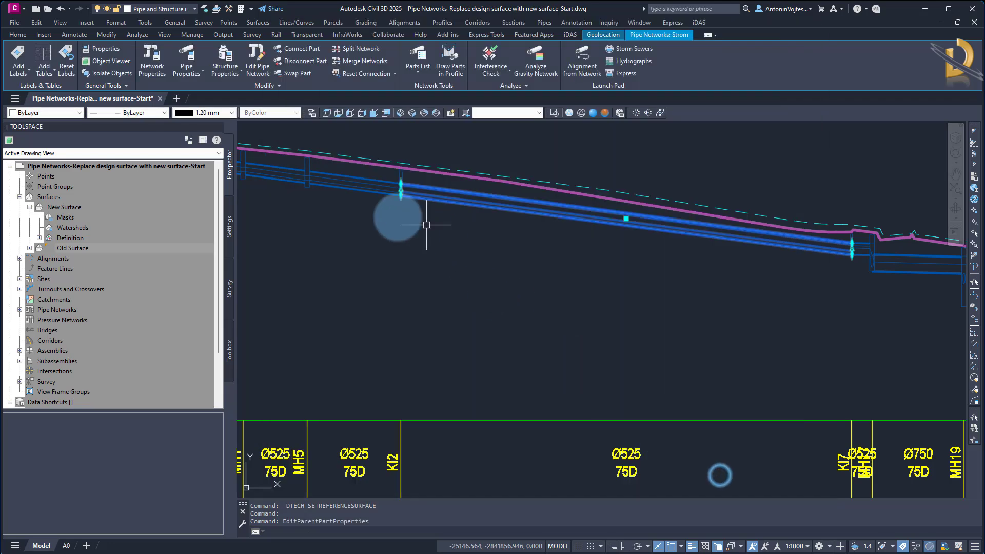
key(Escape)
Check the reference surface in the structure properties of kerb inlet KI2, closing them without changes.
scroll(414, 176, up, 5)
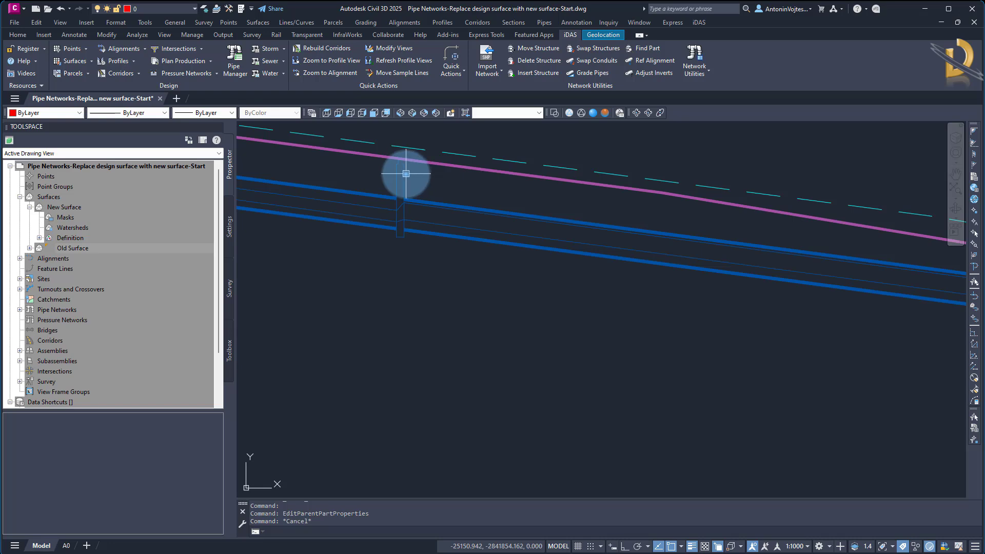
click(405, 174)
right_click(406, 175)
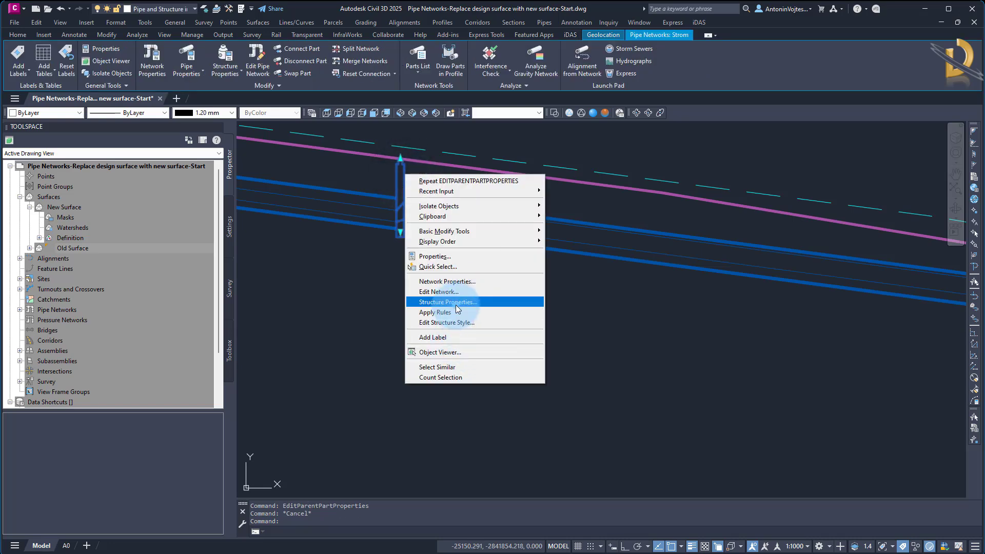
click(456, 302)
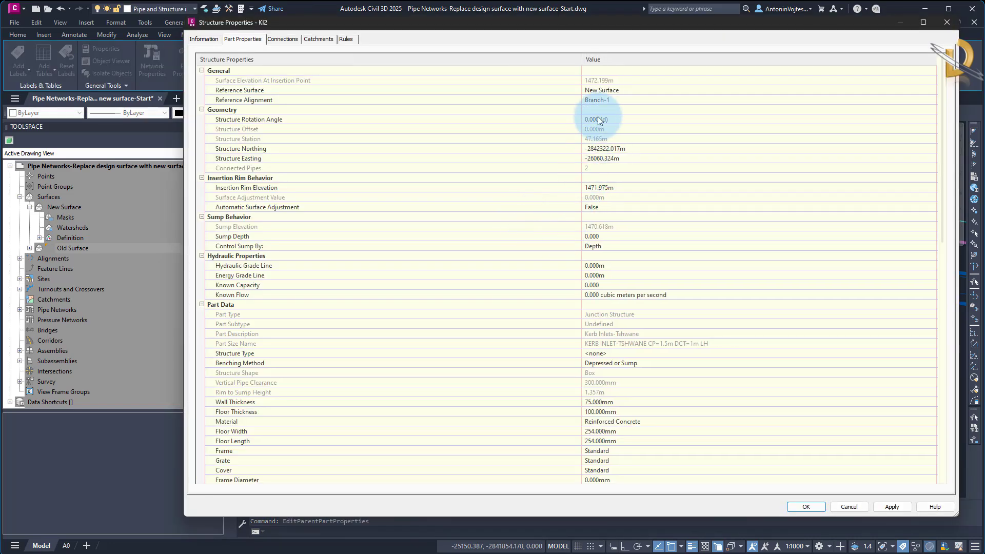
click(848, 507)
key(Escape)
Compare the tops of the first manholes with the two surface profiles in the first long section.
scroll(539, 280, down, 3)
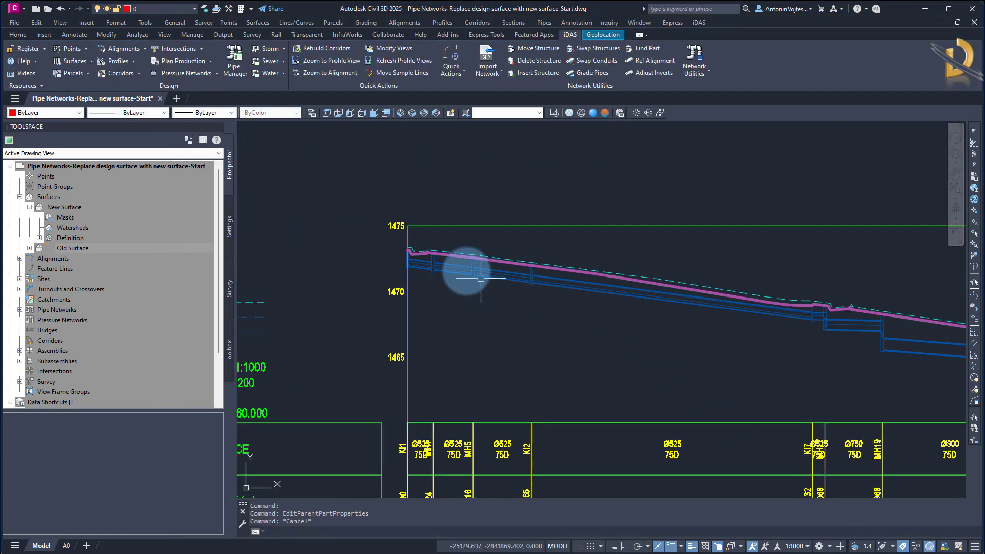
scroll(480, 279, up, 4)
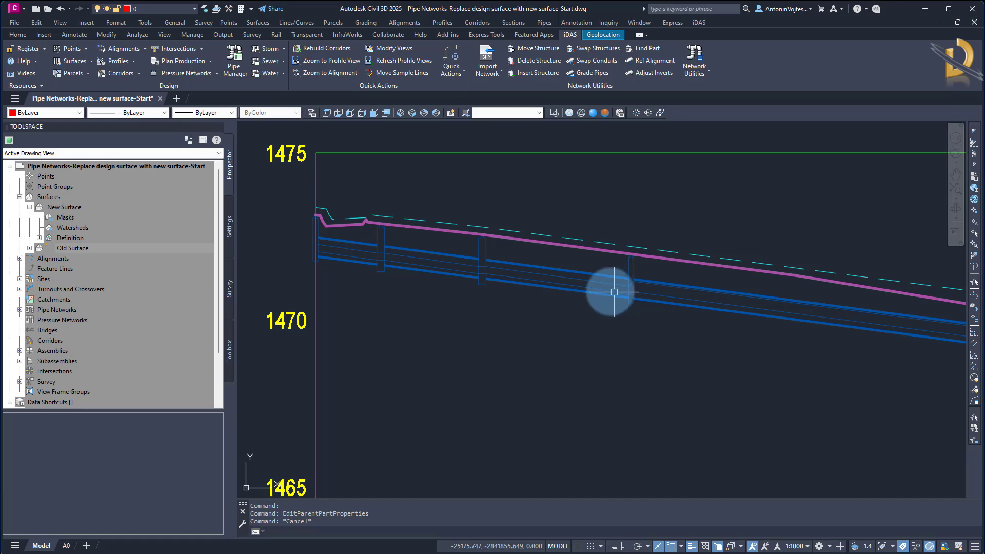
scroll(384, 241, up, 5)
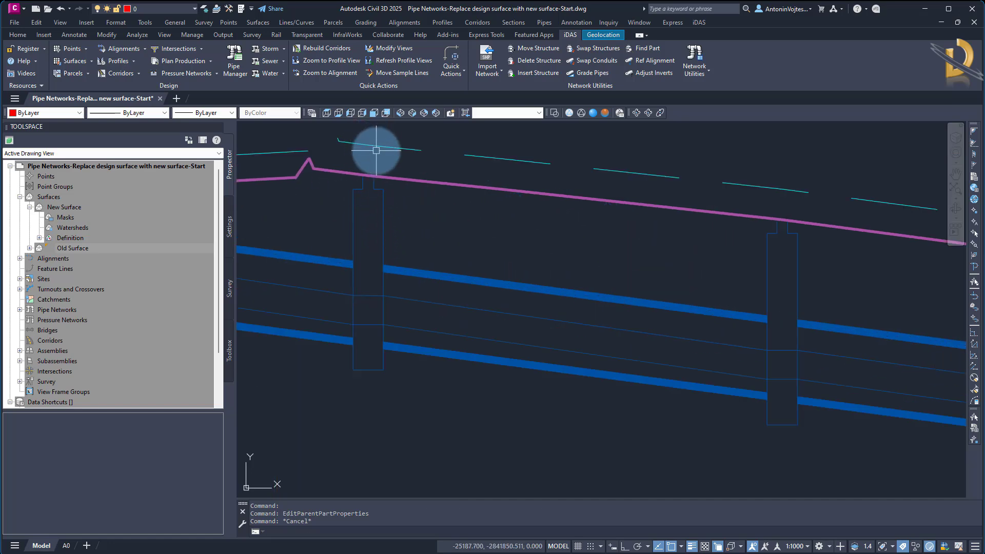
scroll(524, 220, down, 5)
scroll(524, 219, down, 4)
Start Adjust Inverts for the whole Strom network and choose New Surface as its surface.
key(Escape)
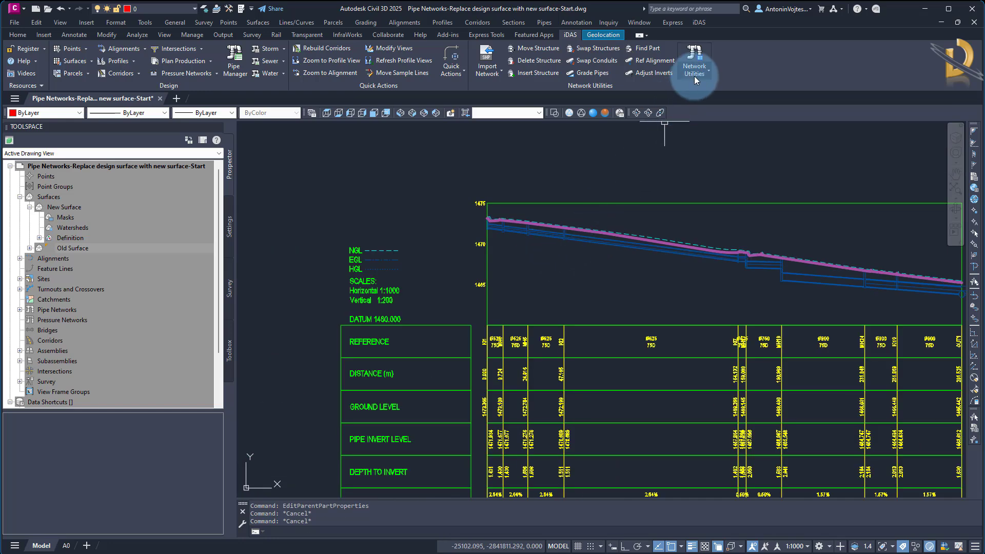
click(647, 73)
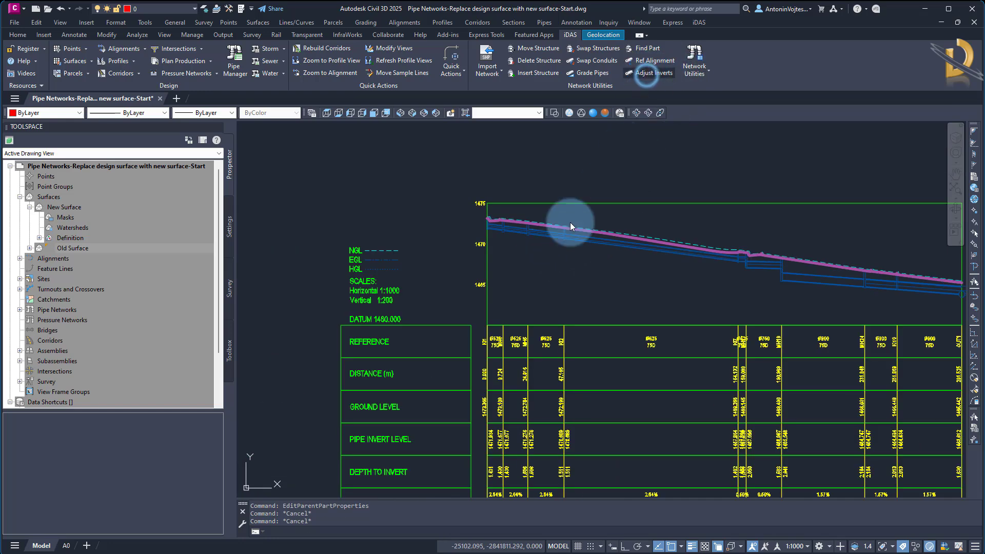
click(192, 146)
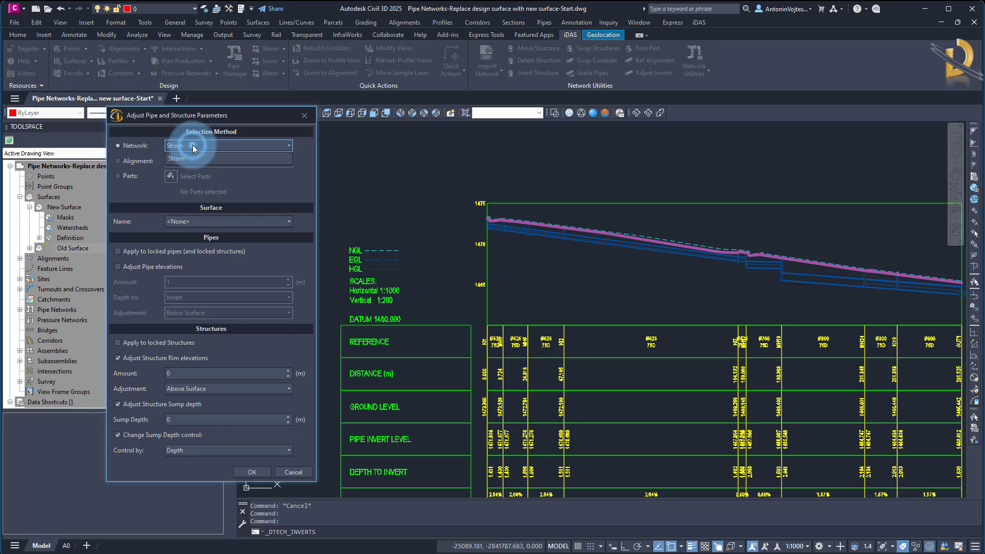
click(193, 146)
click(198, 220)
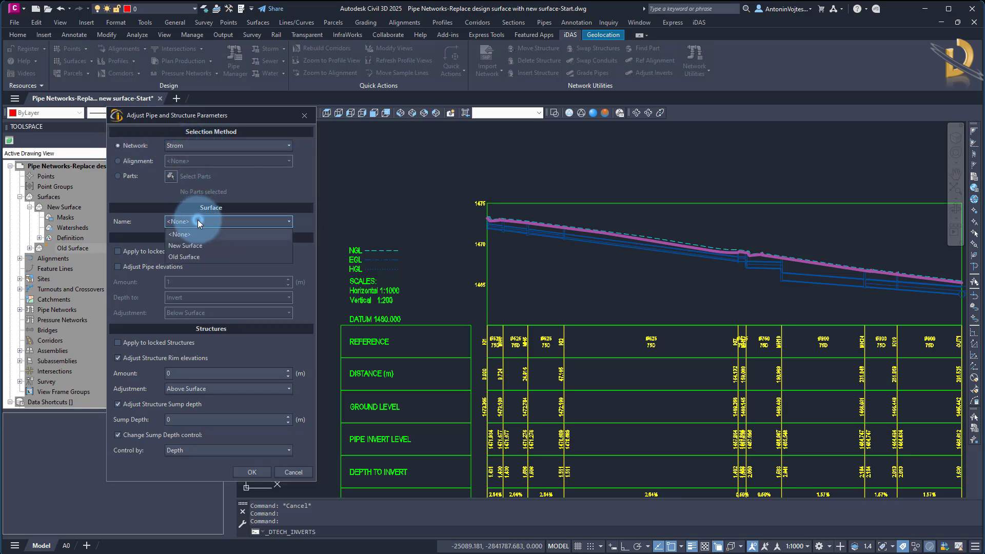
click(186, 248)
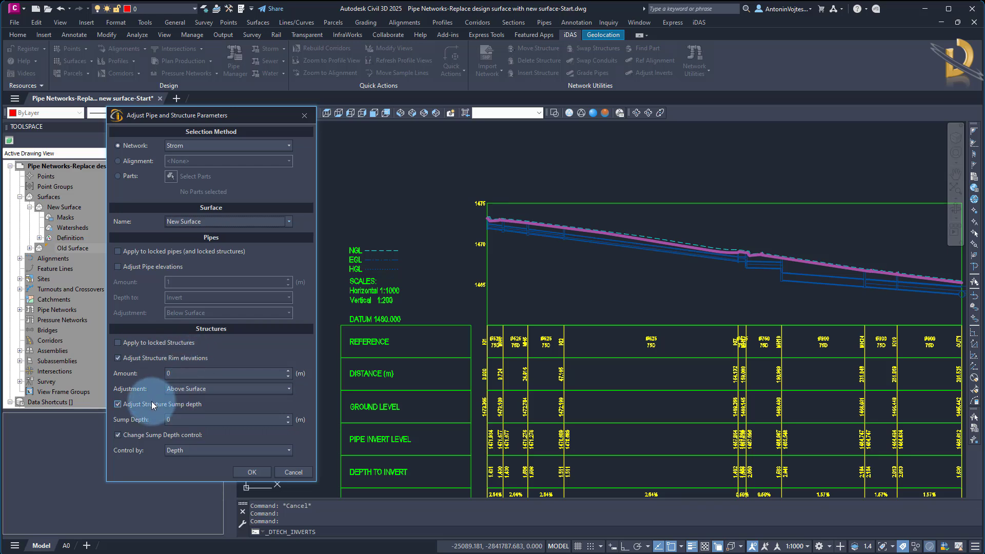
Turn off the sump depth adjustment and sump depth control change, and apply the structure rim adjustment of 0 m above surface.
click(131, 404)
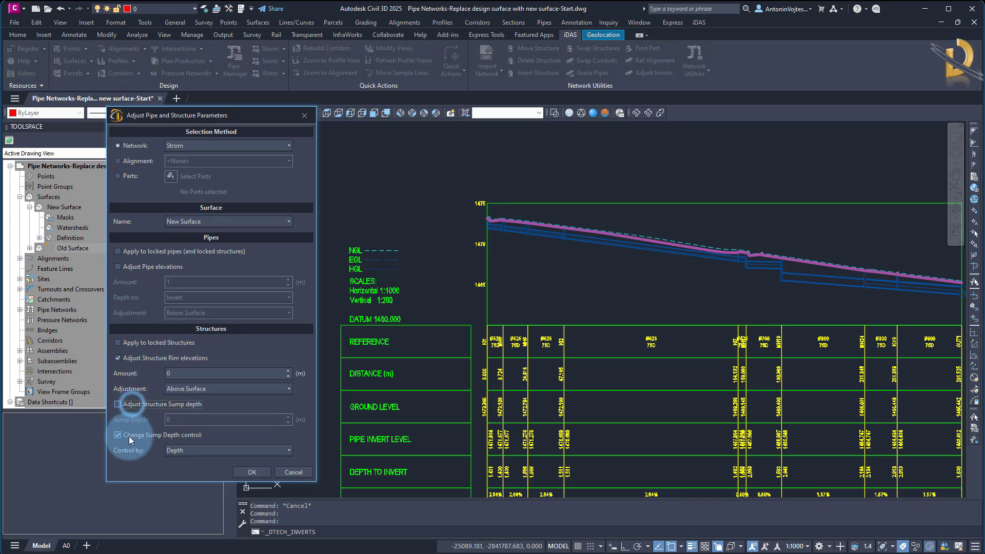
click(130, 434)
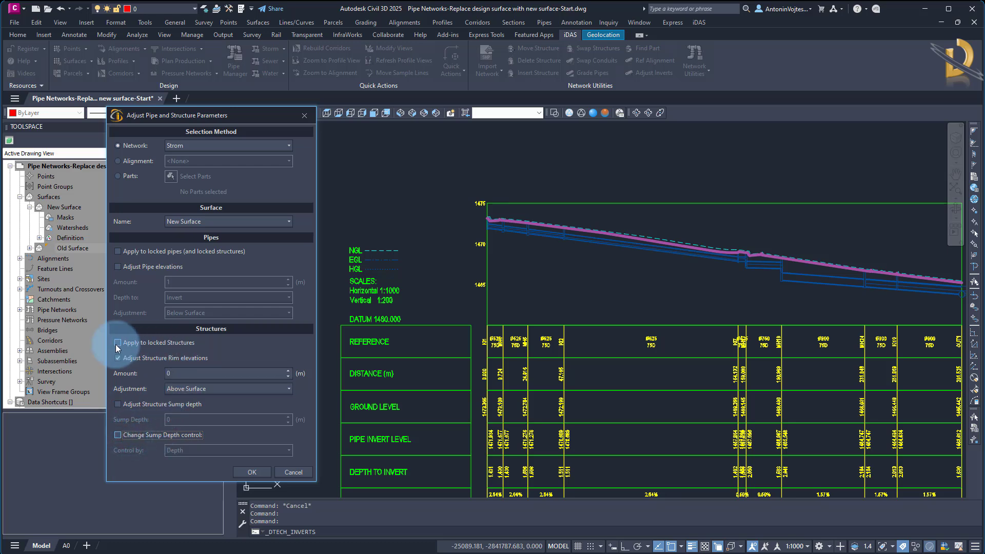
click(191, 374)
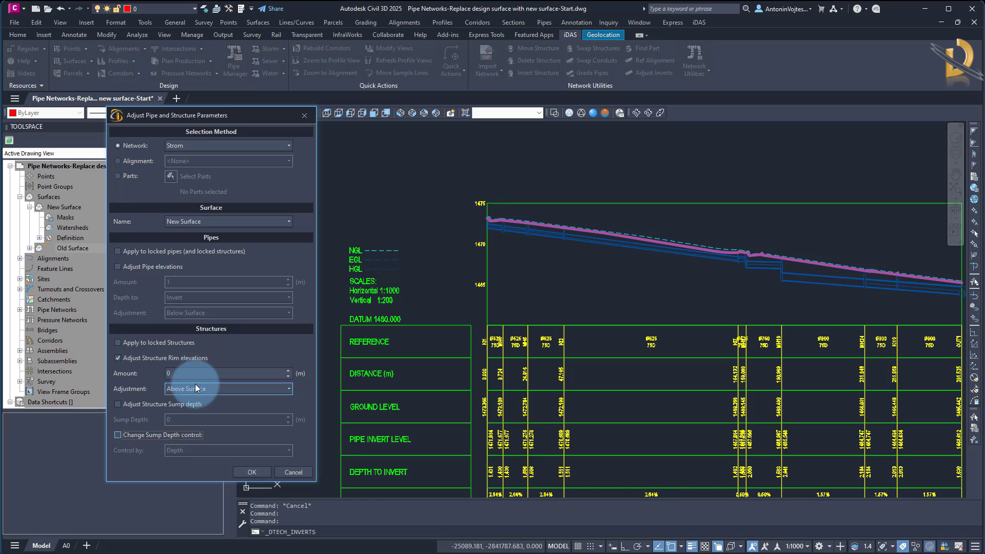
click(252, 473)
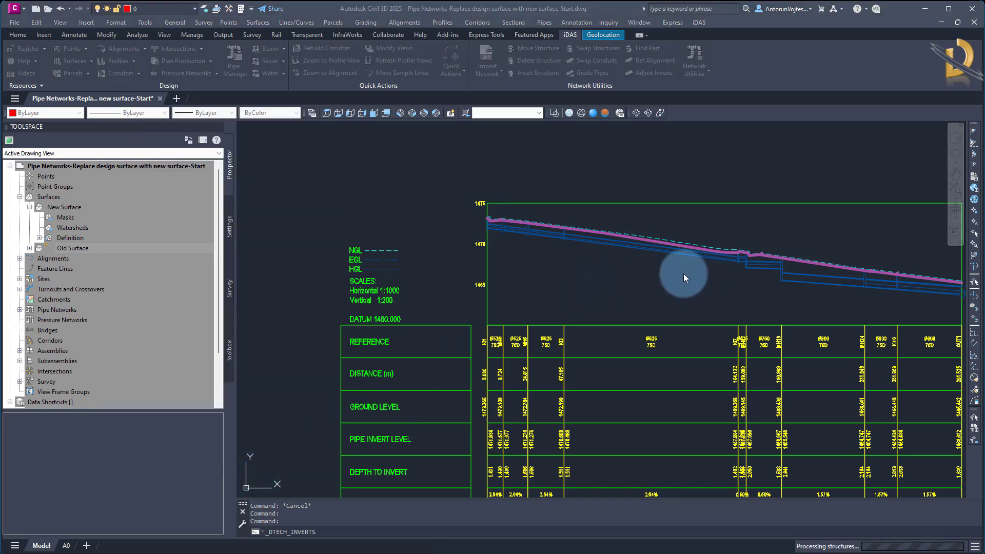
Examine the adjusted structure rims against the New Surface profile along the first long section.
scroll(569, 228, up, 4)
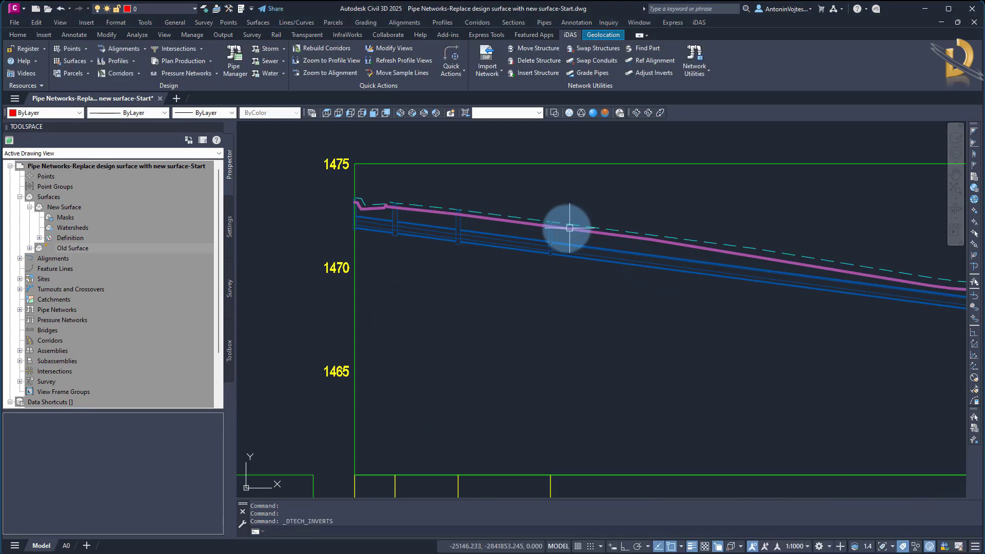
scroll(569, 228, up, 4)
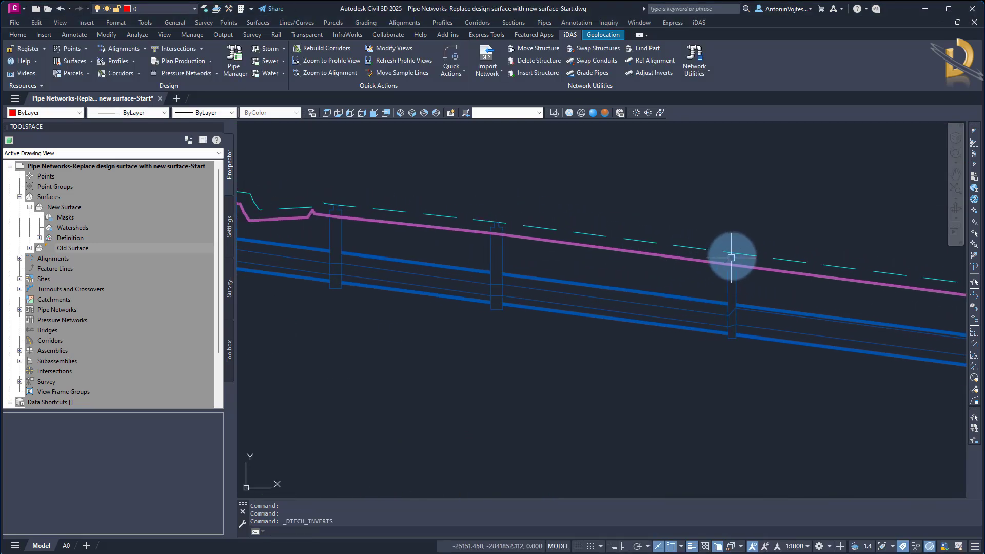
middle_drag(455, 224, 675, 236)
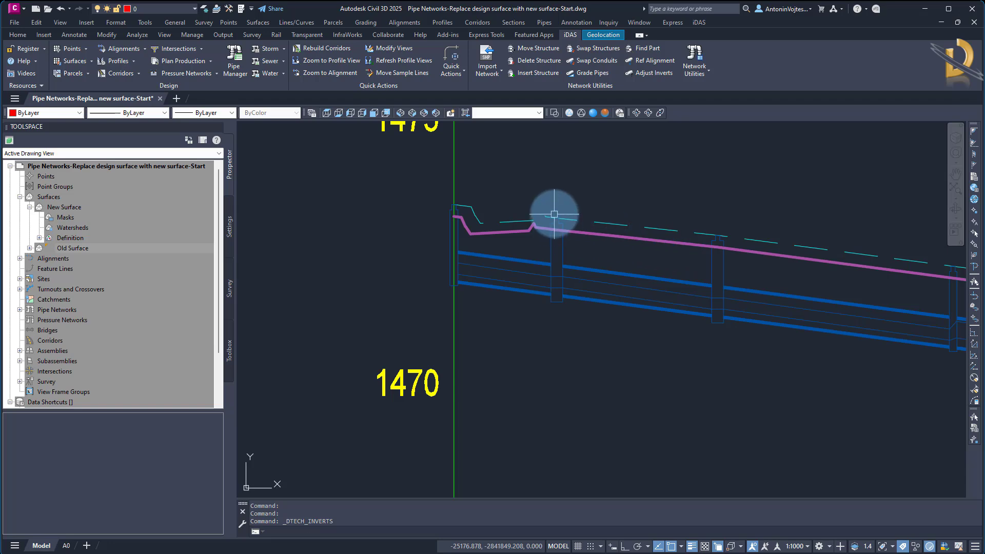
middle_drag(820, 297, 477, 277)
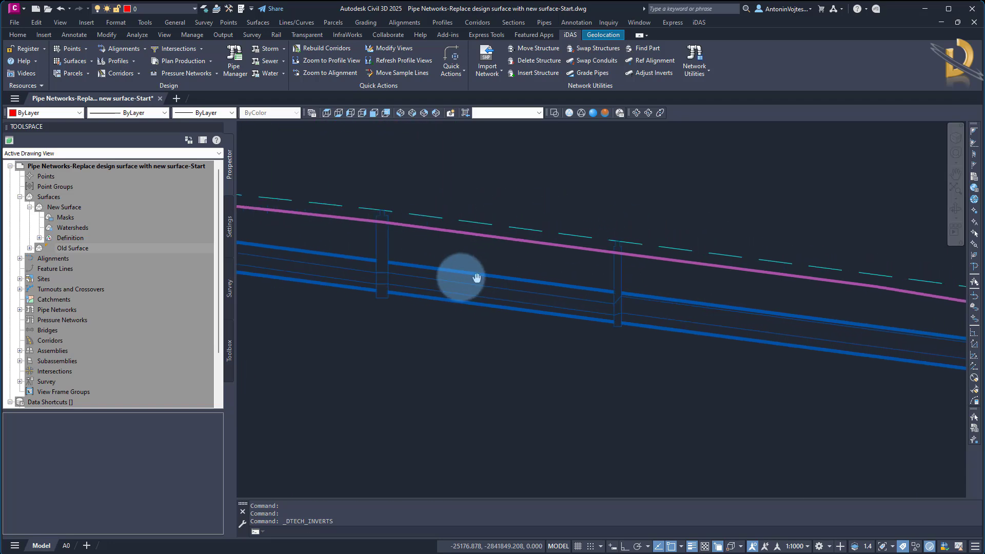
scroll(477, 277, down, 5)
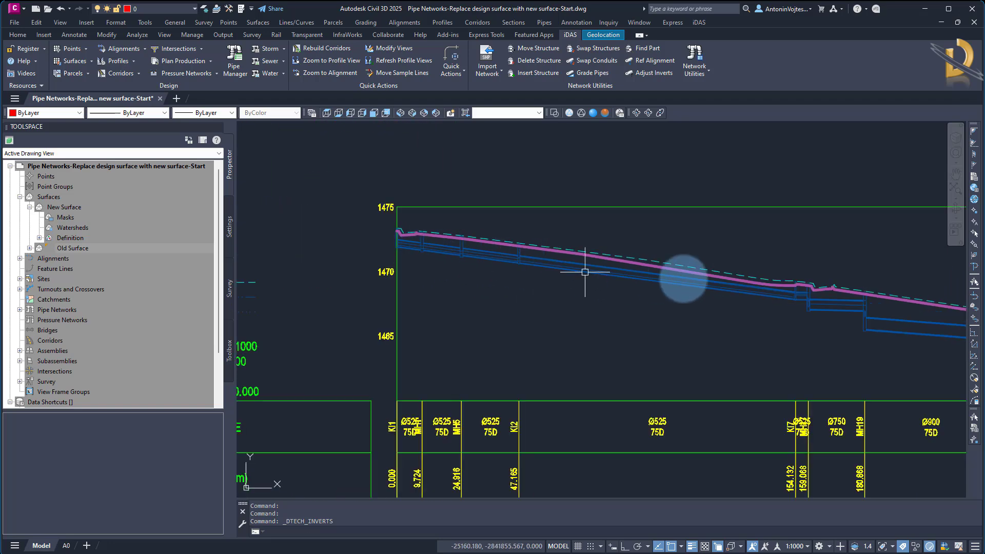
middle_drag(790, 319, 442, 269)
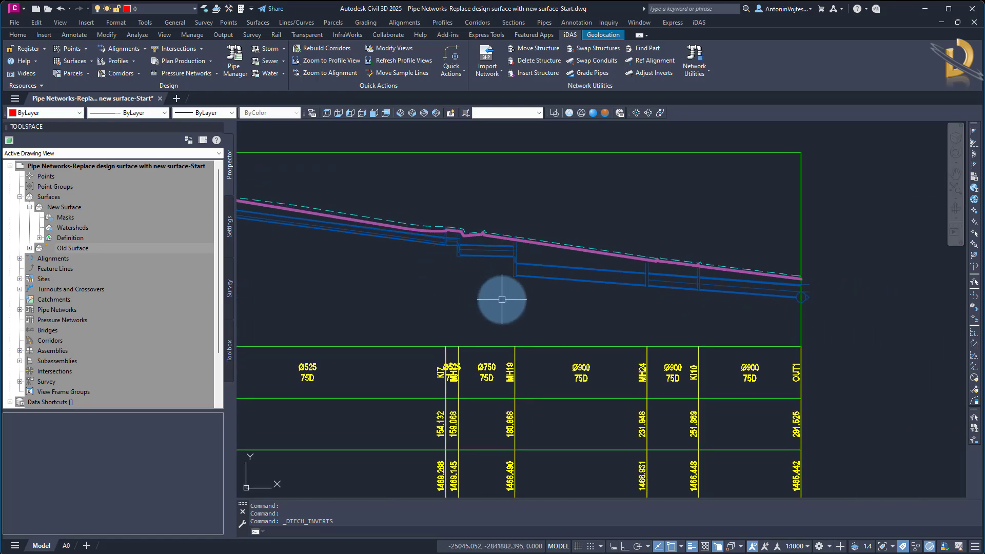
middle_drag(502, 299, 782, 301)
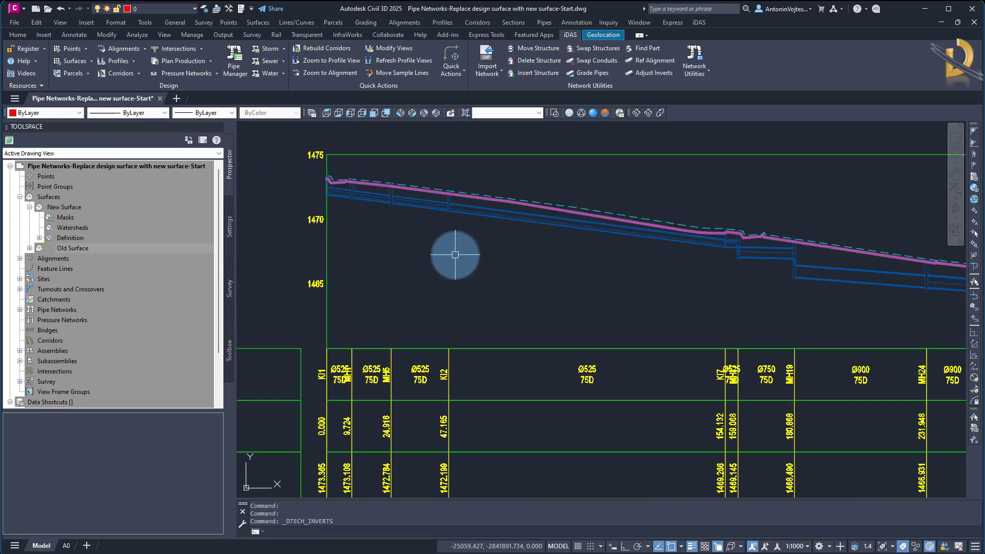
Select Old Surface in the drawing from its entry among the surfaces and delete it.
scroll(869, 228, down, 8)
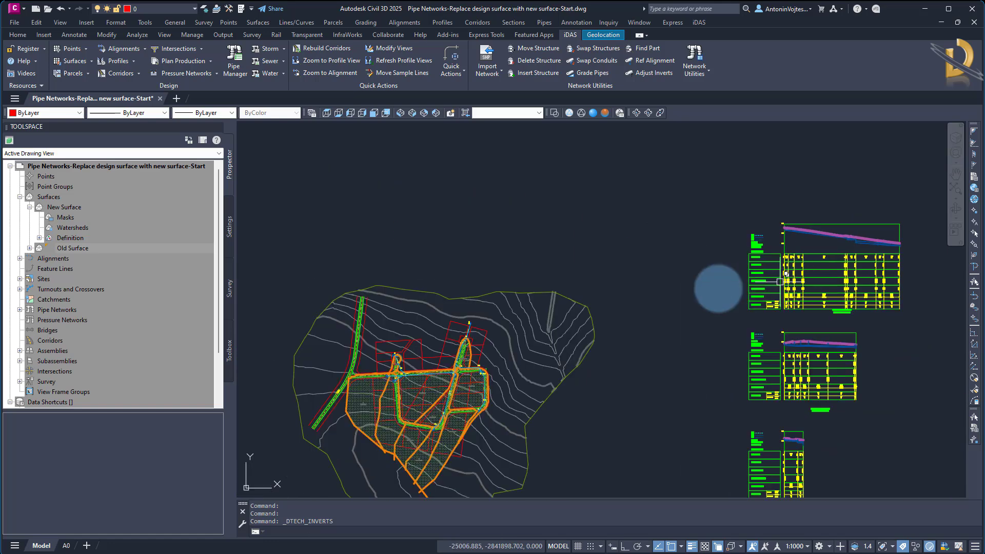
middle_drag(530, 369, 547, 269)
right_click(91, 250)
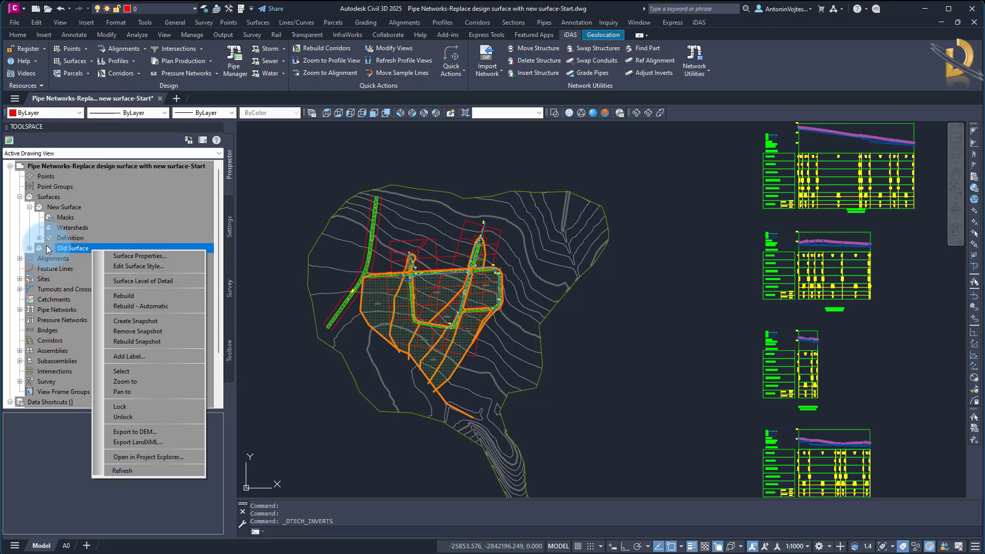
click(139, 376)
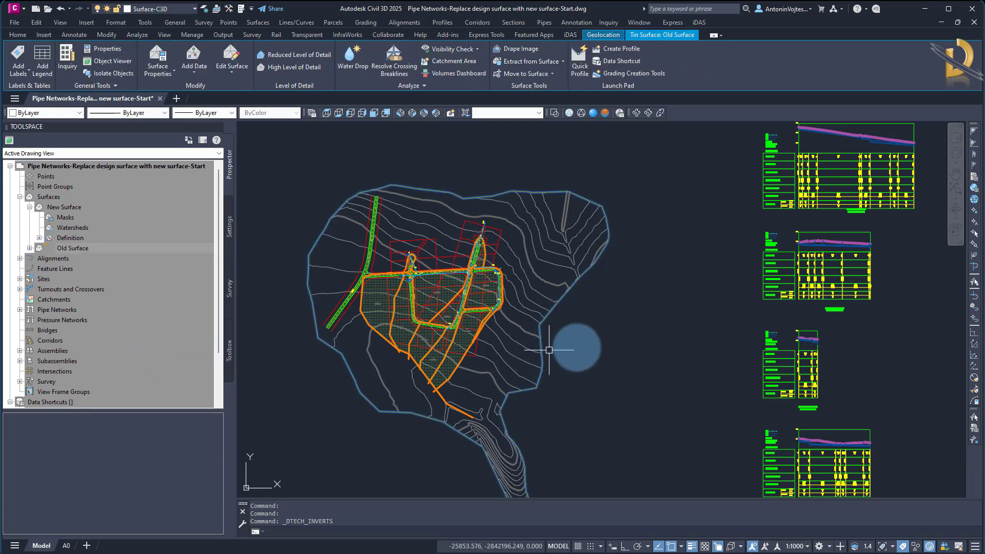
middle_drag(608, 341, 547, 322)
key(Escape)
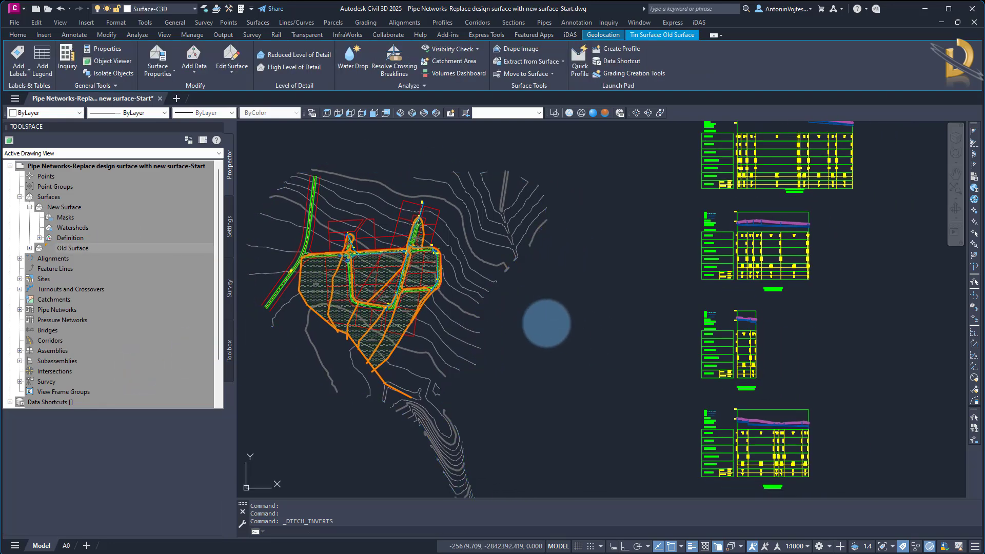
key(Delete)
Select the NGL profile in the first long section together with all similar profiles, and delete them from every long section.
middle_drag(374, 154, 473, 172)
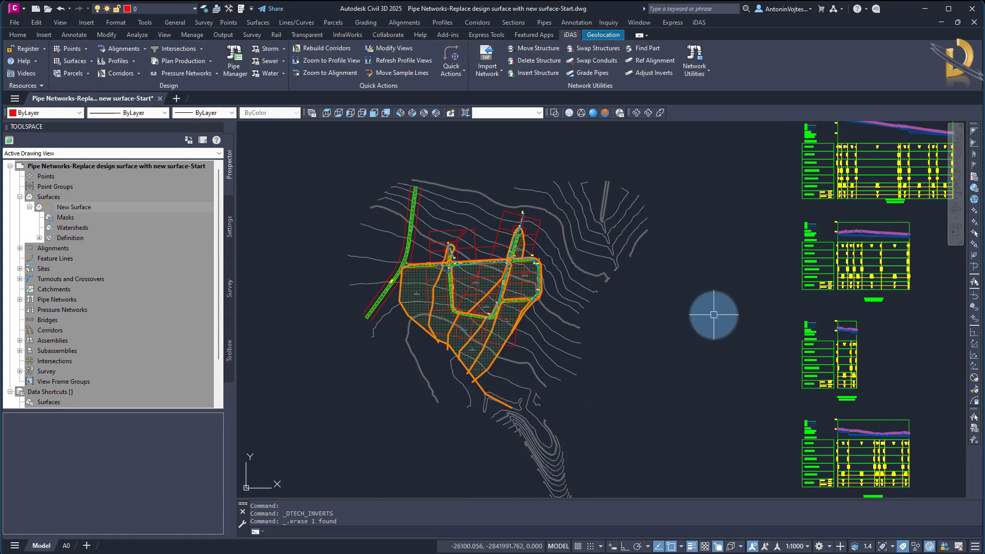
middle_drag(714, 314, 534, 426)
scroll(688, 185, up, 10)
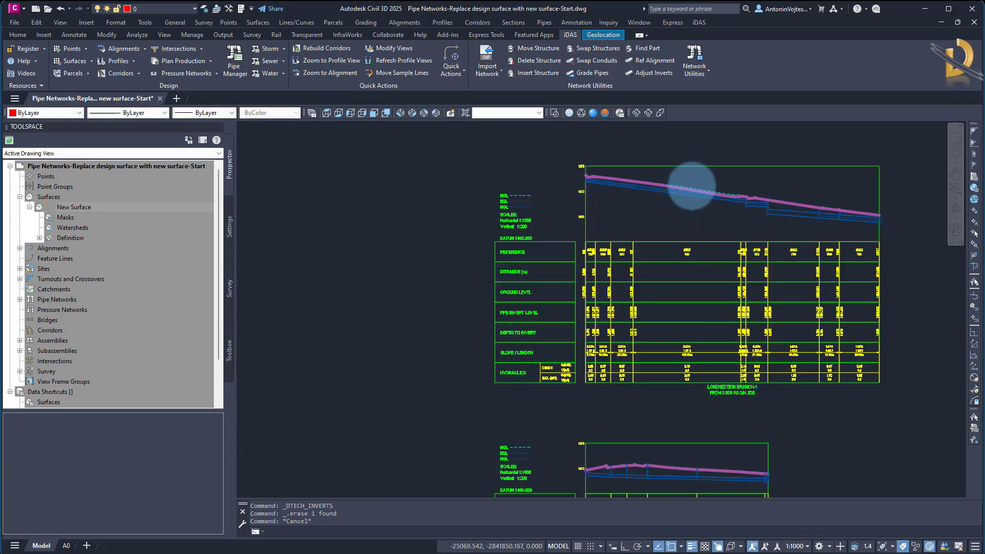
click(590, 182)
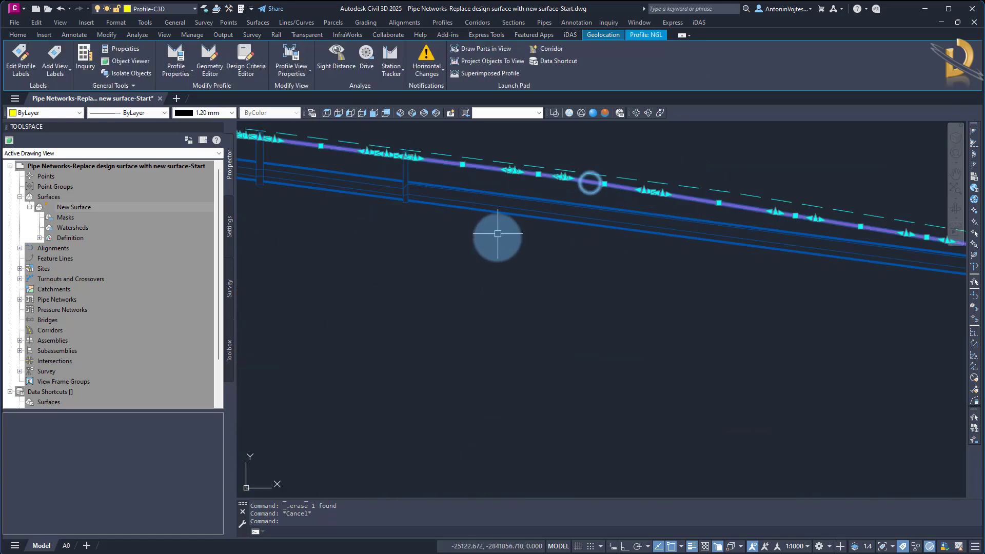
scroll(501, 239, down, 5)
right_click(507, 249)
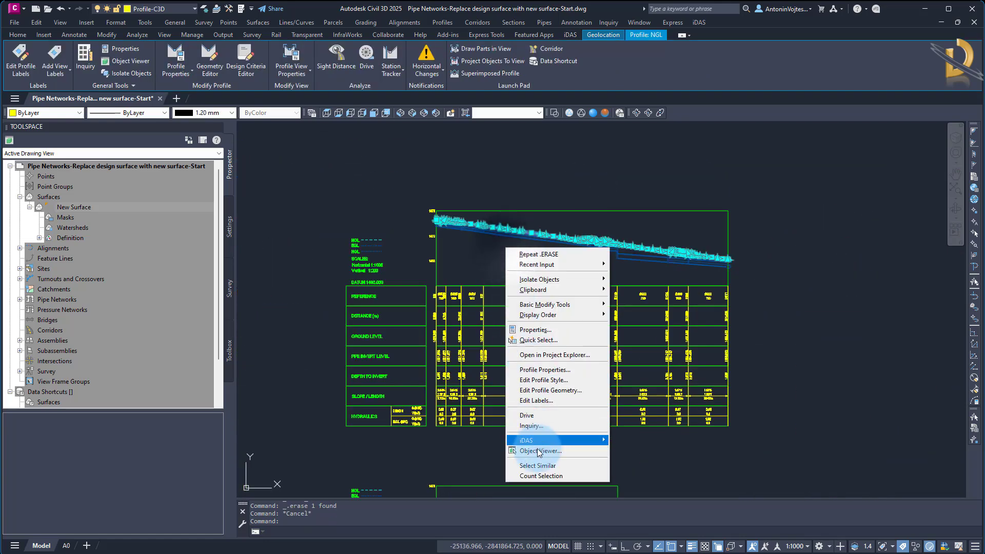
click(538, 466)
scroll(535, 229, up, 5)
scroll(536, 229, down, 8)
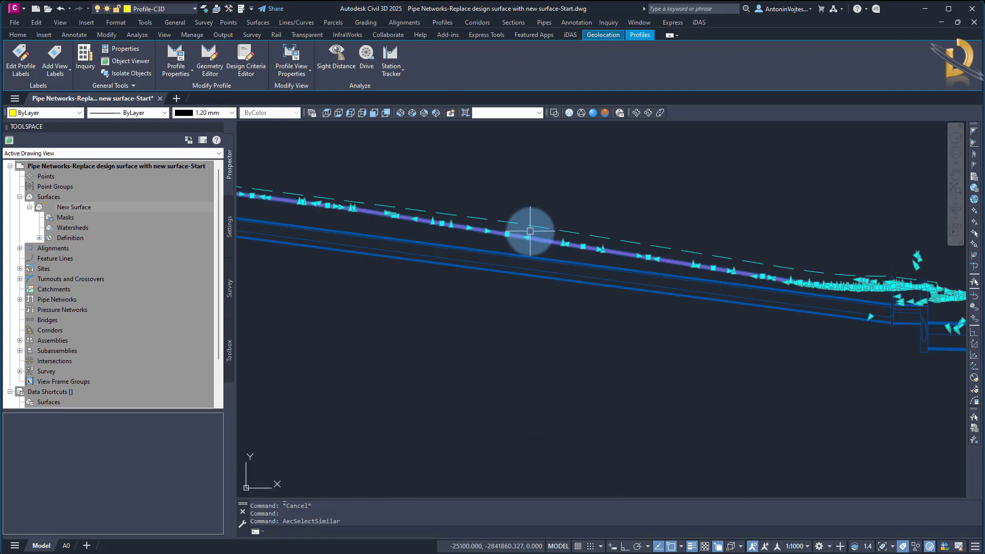
scroll(554, 365, up, 7)
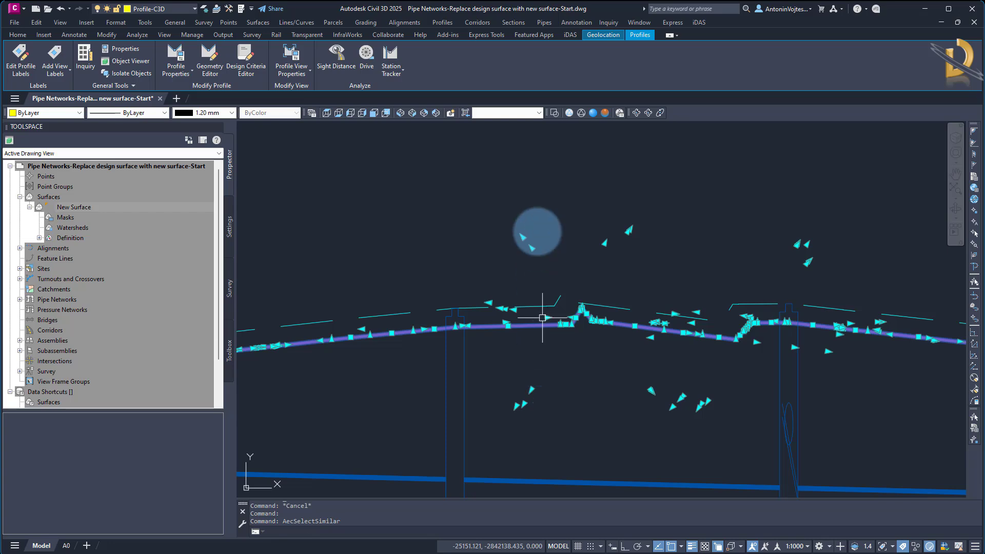
scroll(537, 216, down, 8)
scroll(623, 412, down, 6)
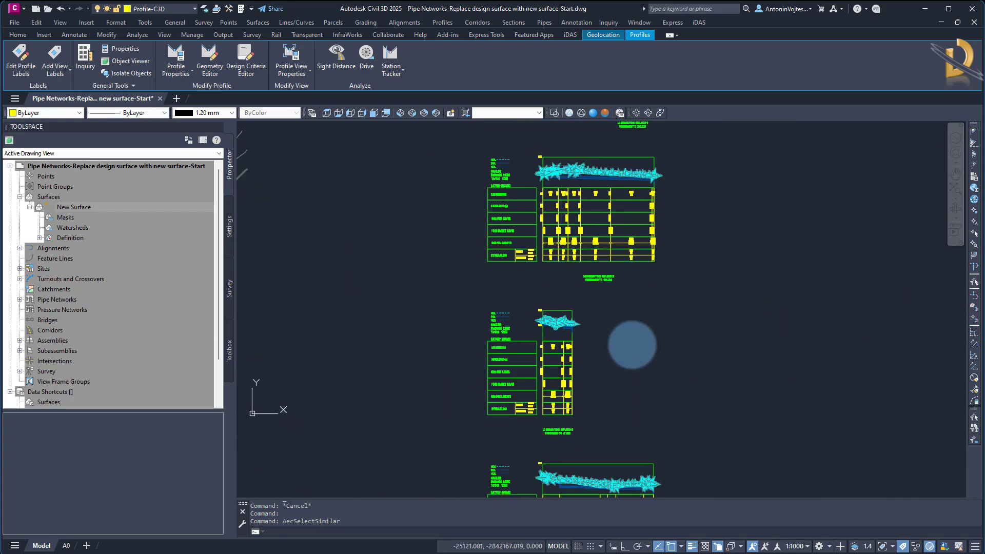
scroll(698, 294, down, 2)
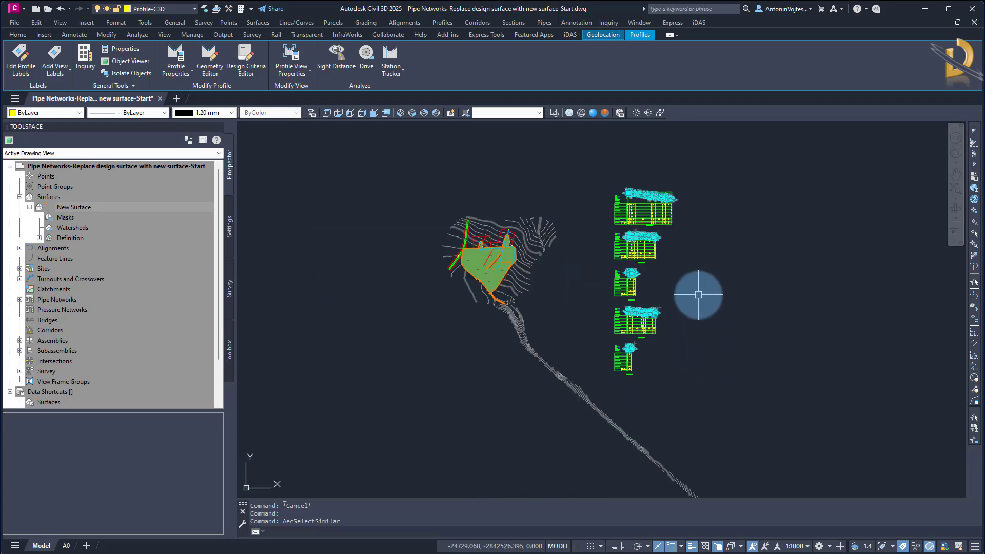
key(Delete)
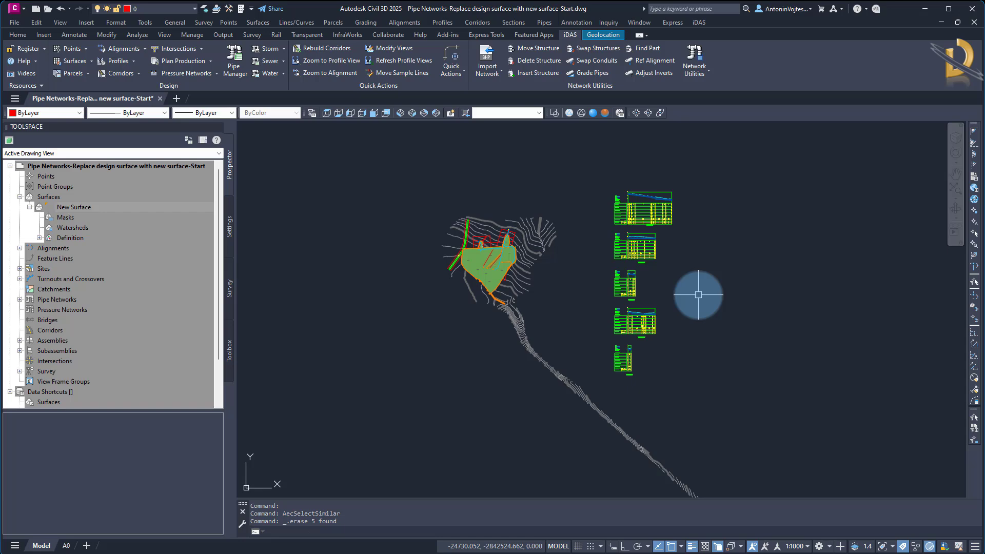
Check which surface the remaining dashed ground profile in the first long section belongs to, and match it to the surface list.
scroll(649, 176, up, 10)
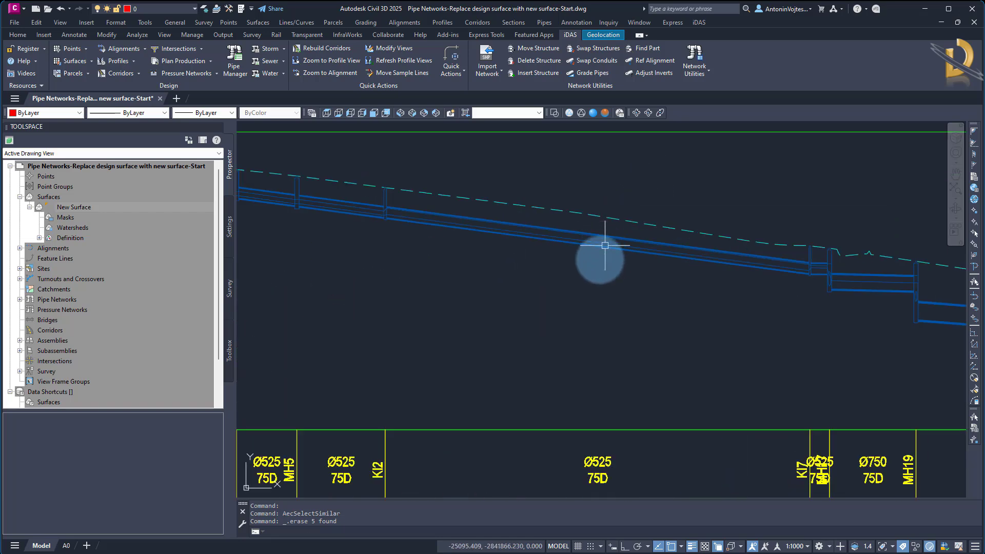
scroll(579, 306, down, 4)
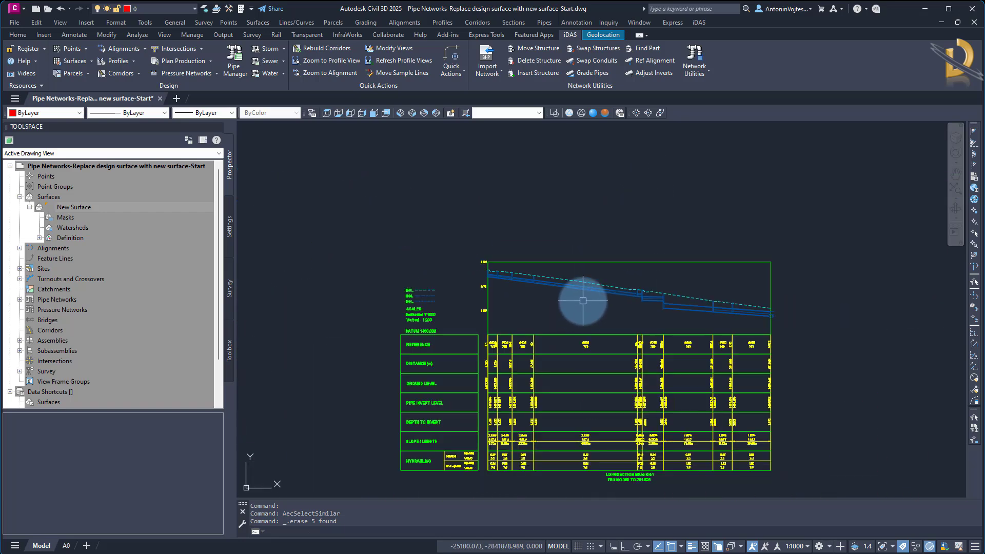
click(564, 277)
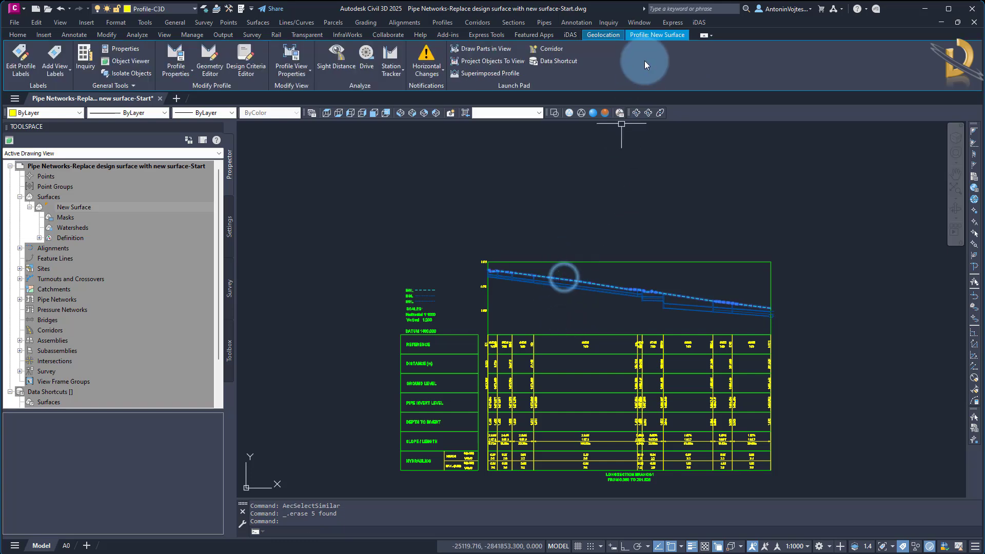
key(Escape)
key(Escape)
click(71, 207)
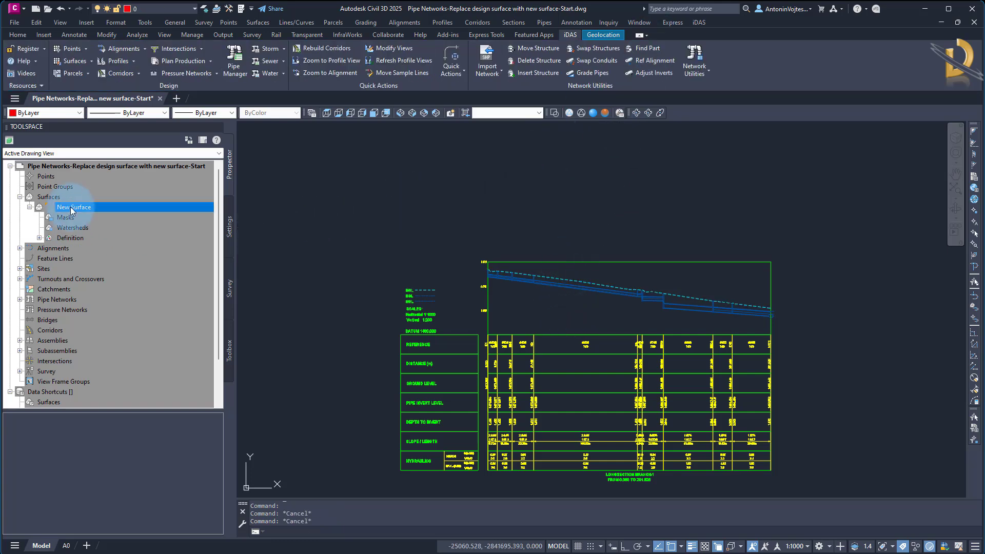
Open the iDAS Pipe Manager and check the design surface assigned to the Strom storm water network.
scroll(418, 203, down, 6)
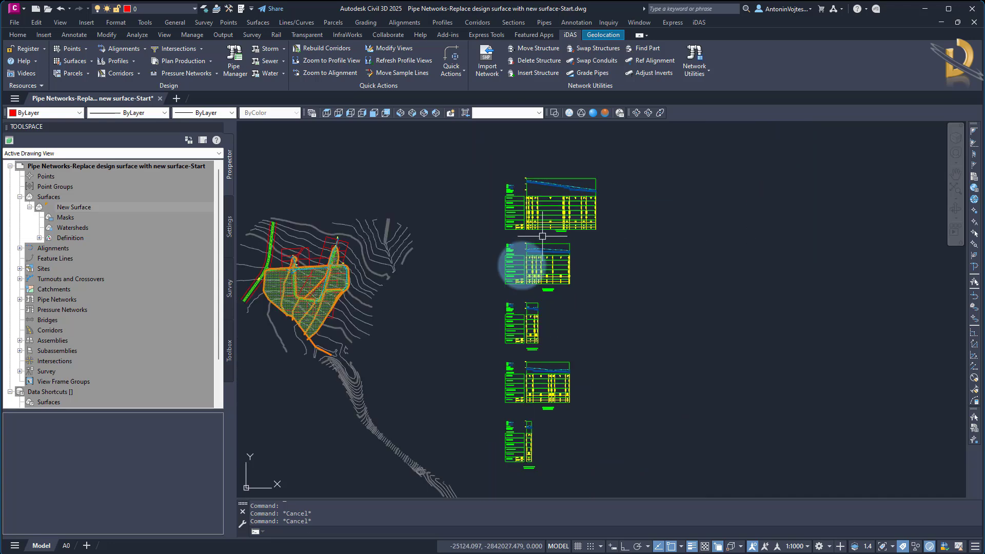
middle_drag(455, 303, 523, 281)
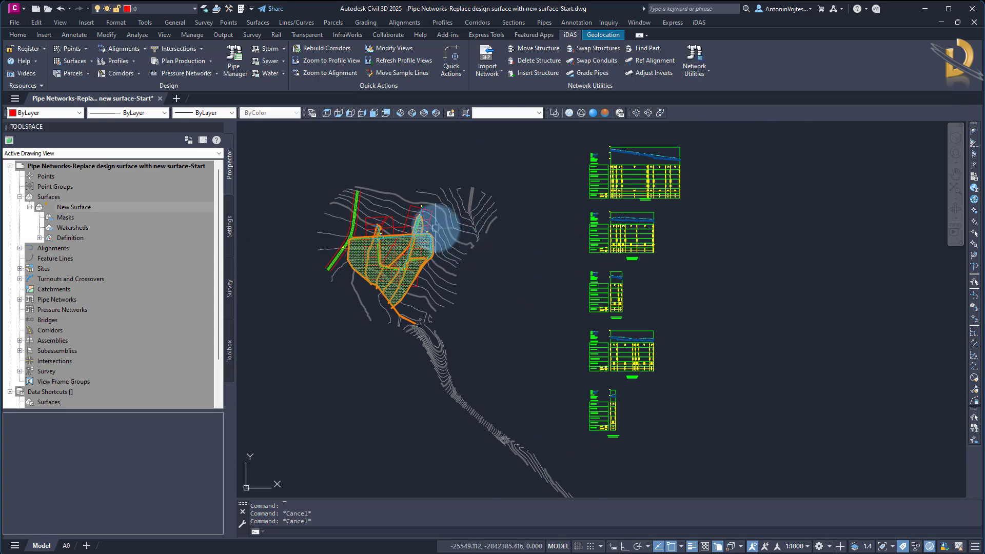
click(237, 66)
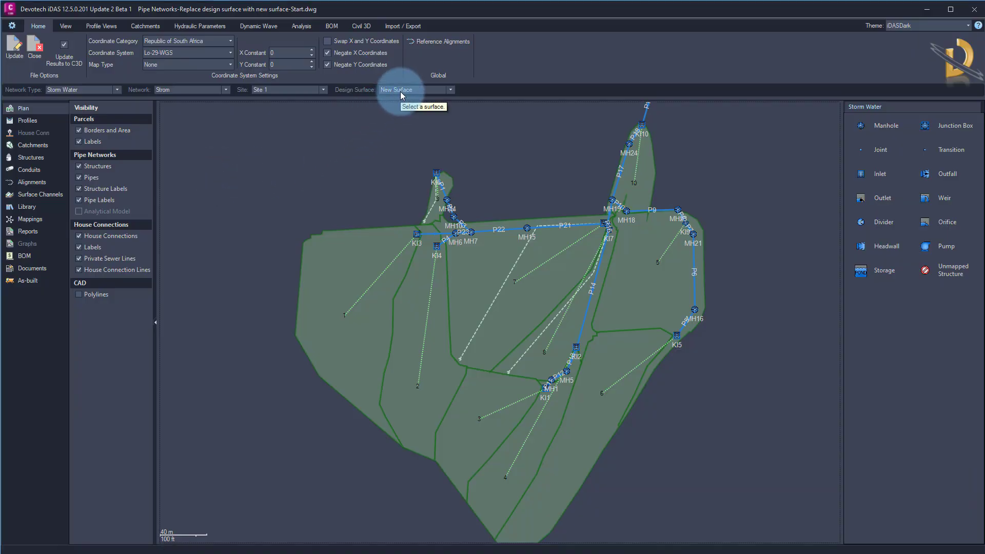
click(451, 93)
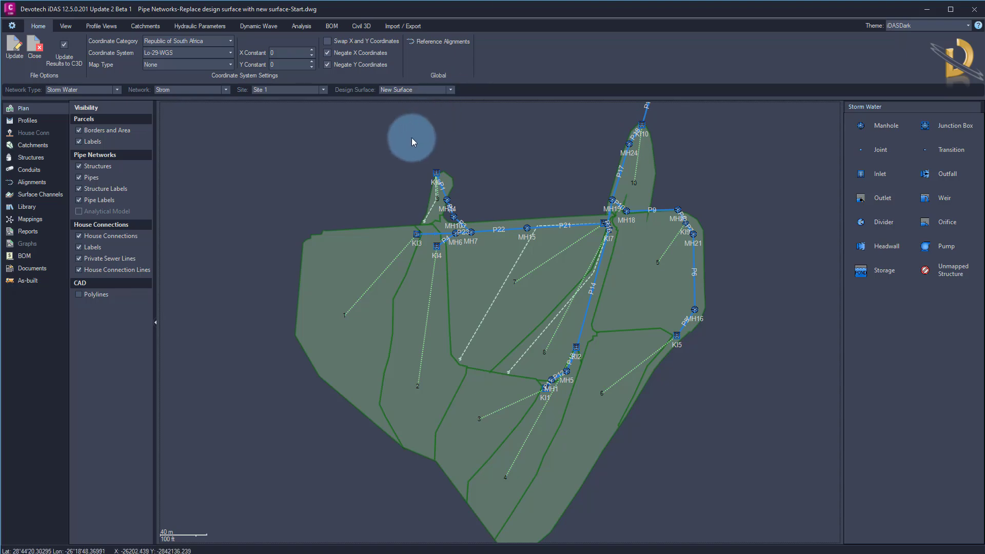
Show the profile view from KI1 to OUT1 and examine structures KI1 to KI2 against the design surface.
click(27, 121)
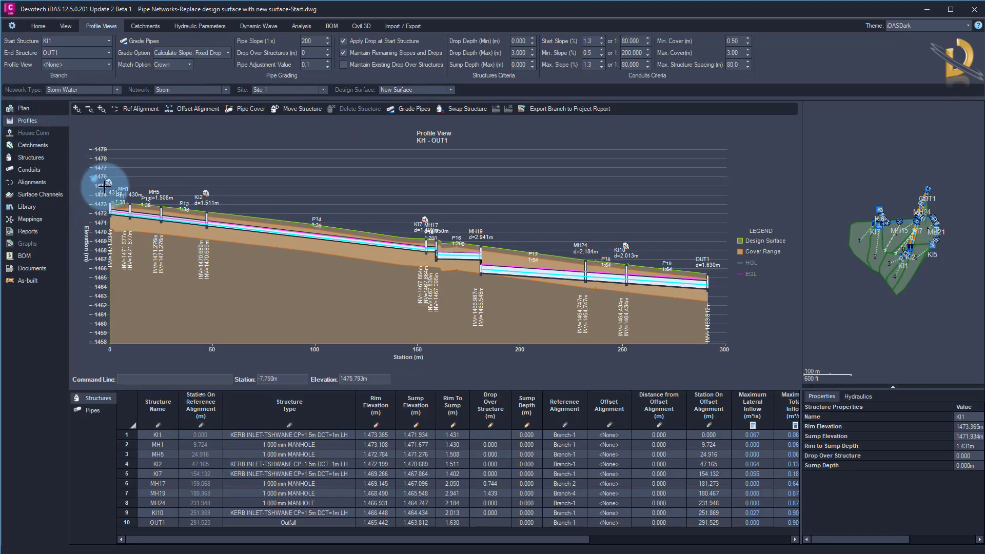
drag(105, 186, 262, 251)
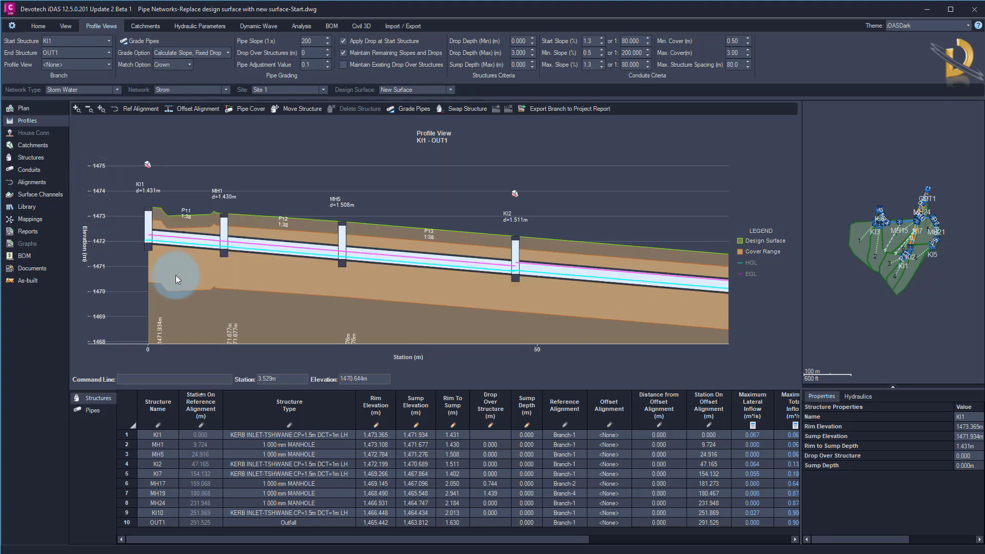